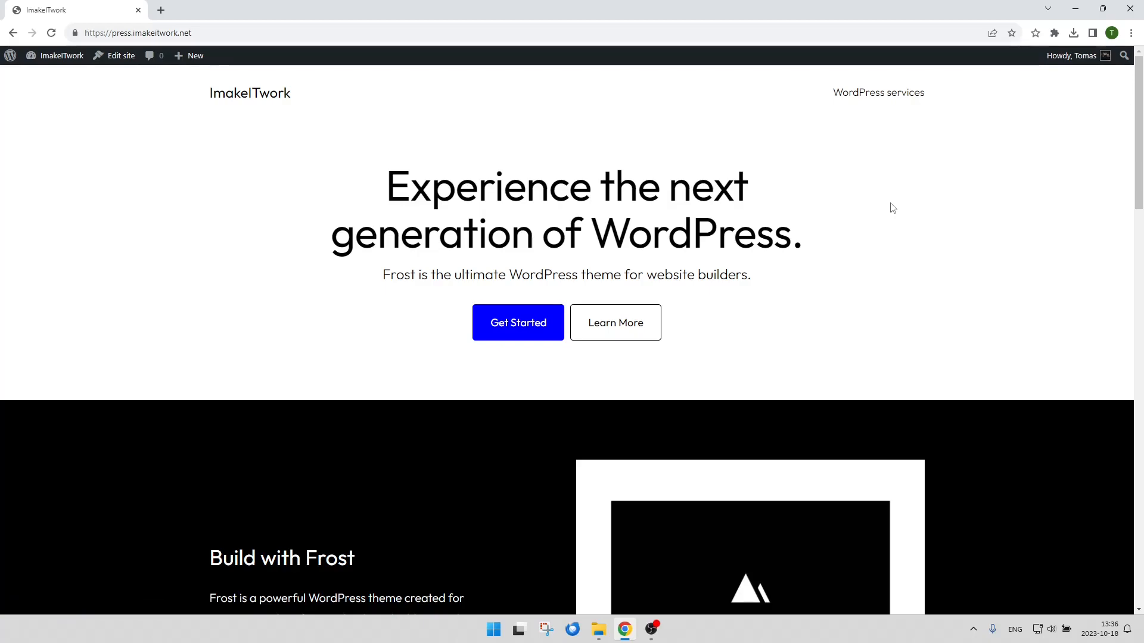
Load the site's /services address and examine the heading of the page that comes up
{"action": "left_click", "coordinate": [225, 34]}
{"action": "left_click", "coordinate": [268, 37]}
{"action": "type", "text": "/"}
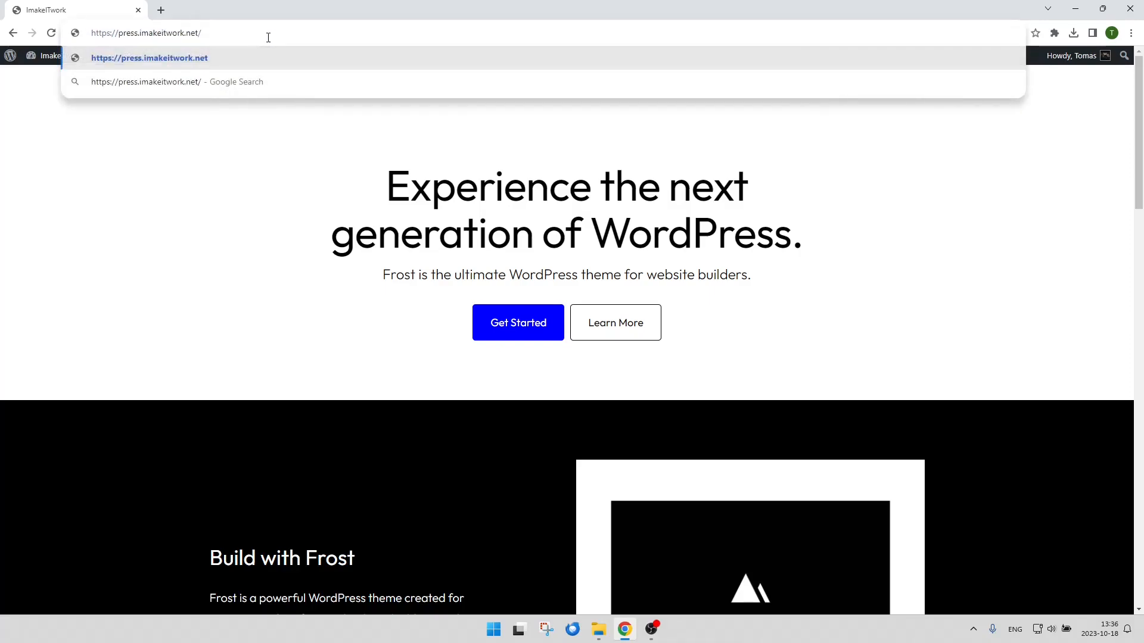
{"action": "type", "text": "services"}
{"action": "key", "text": "Return"}
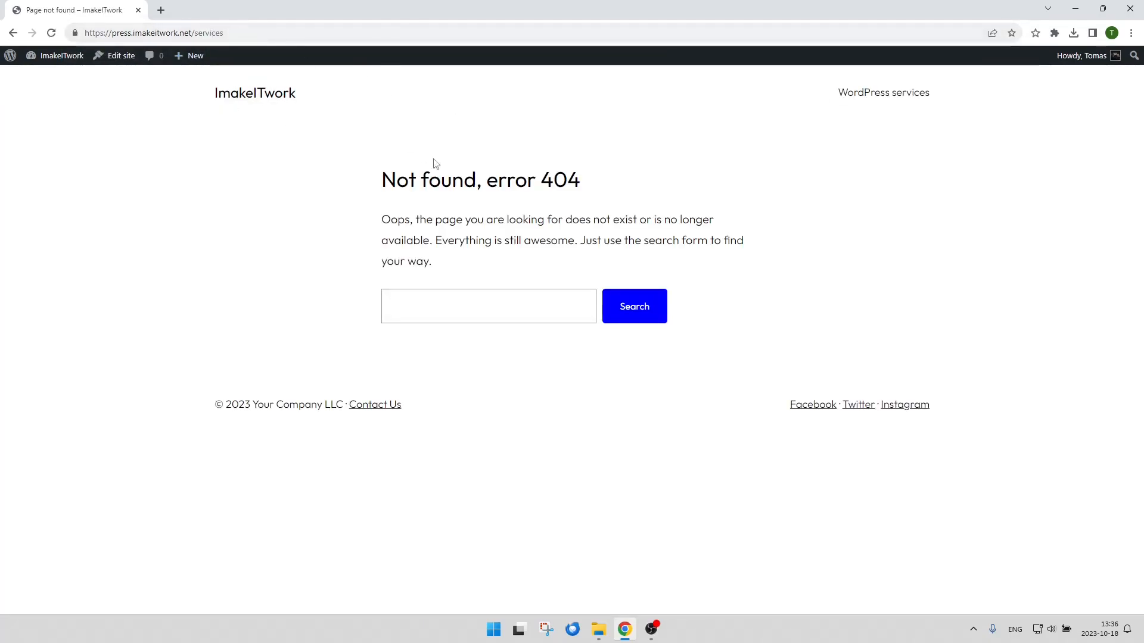
{"action": "left_click_drag", "start_coordinate": [581, 178], "coordinate": [375, 184]}
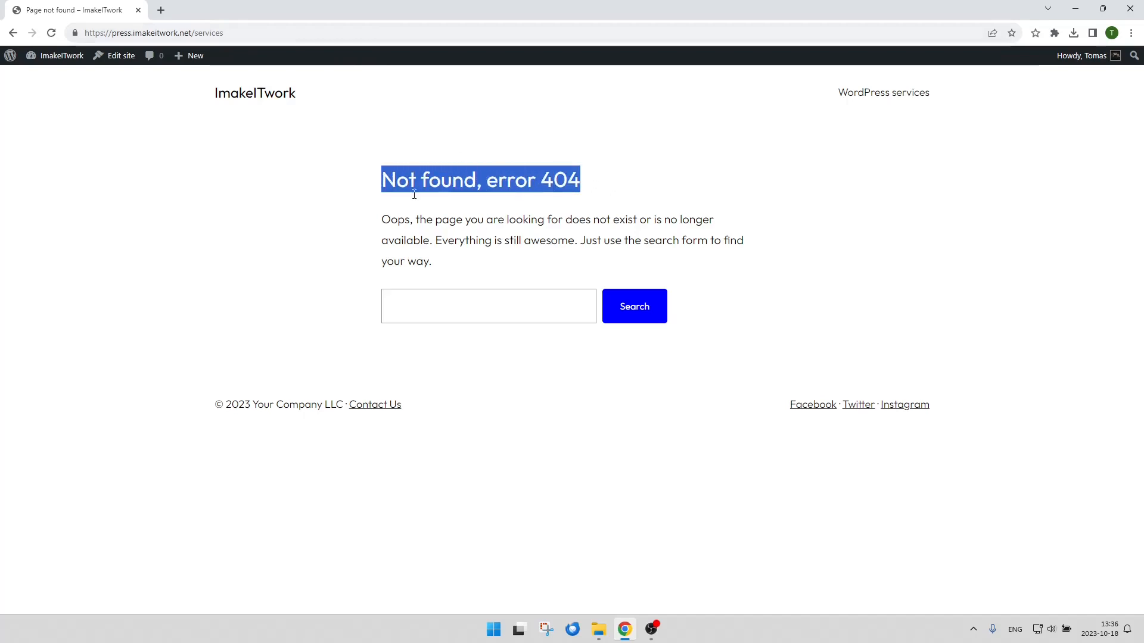
{"action": "left_click", "coordinate": [471, 214]}
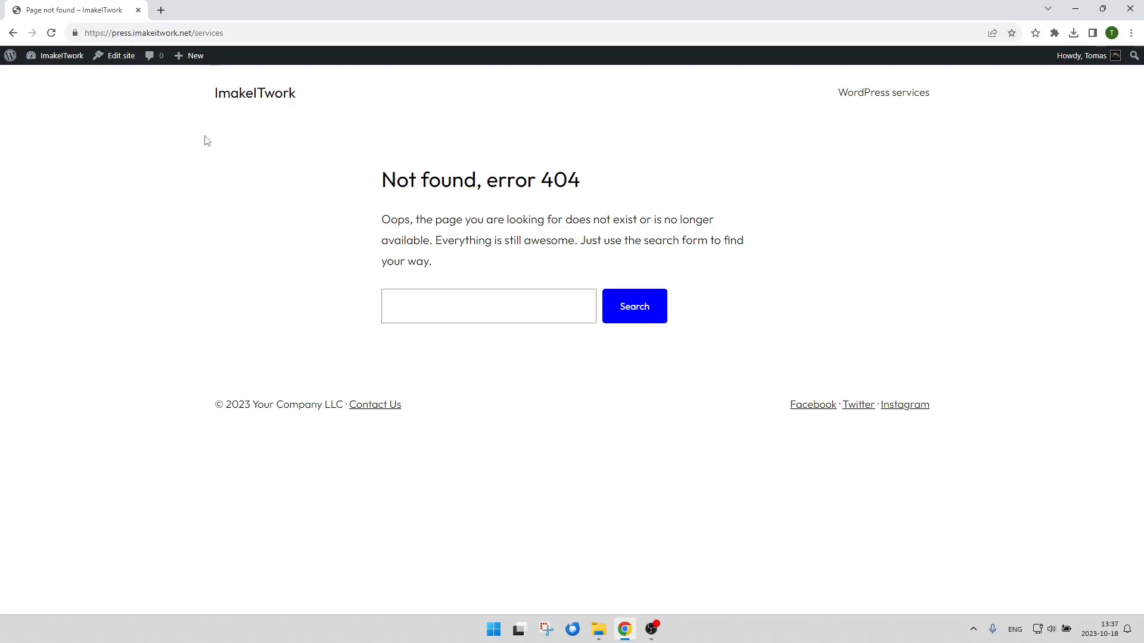
Search the WordPress plugin directory for "redirection", then install and activate the Redirection plugin that manages 301 redirects and tracks 404 errors
{"action": "left_click", "coordinate": [84, 58]}
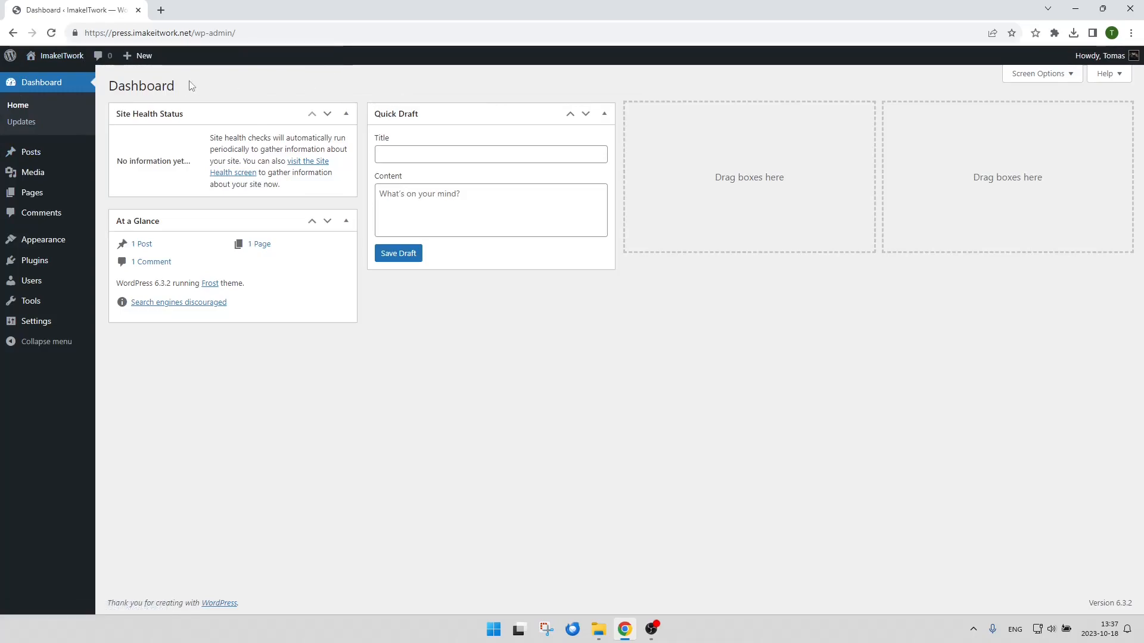
{"action": "mouse_move", "coordinate": [46, 260]}
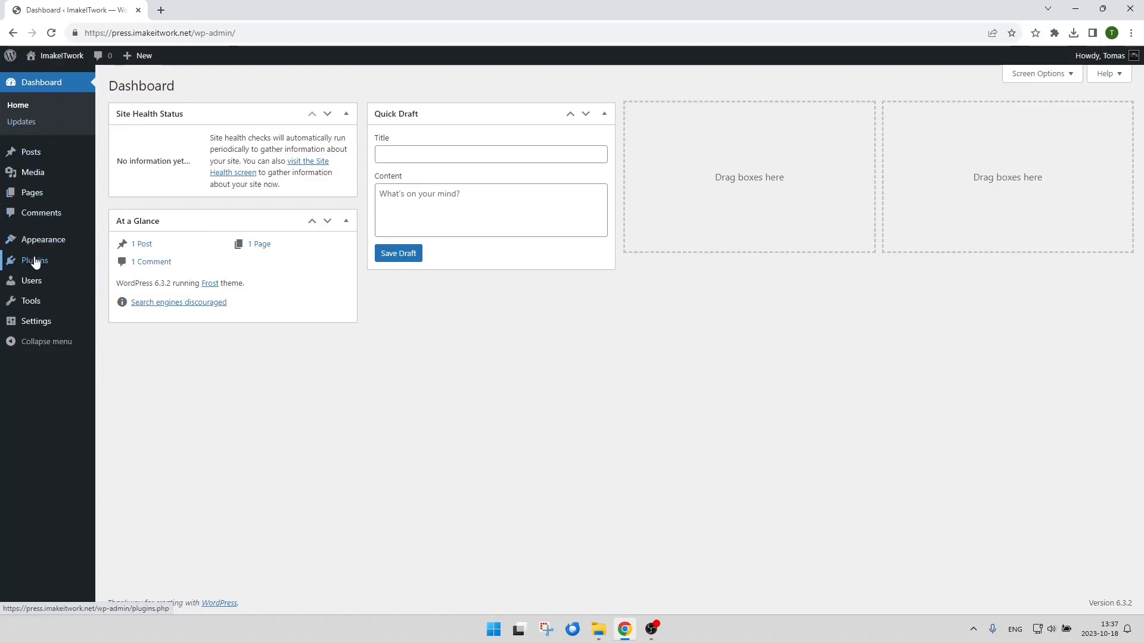
{"action": "left_click", "coordinate": [110, 278]}
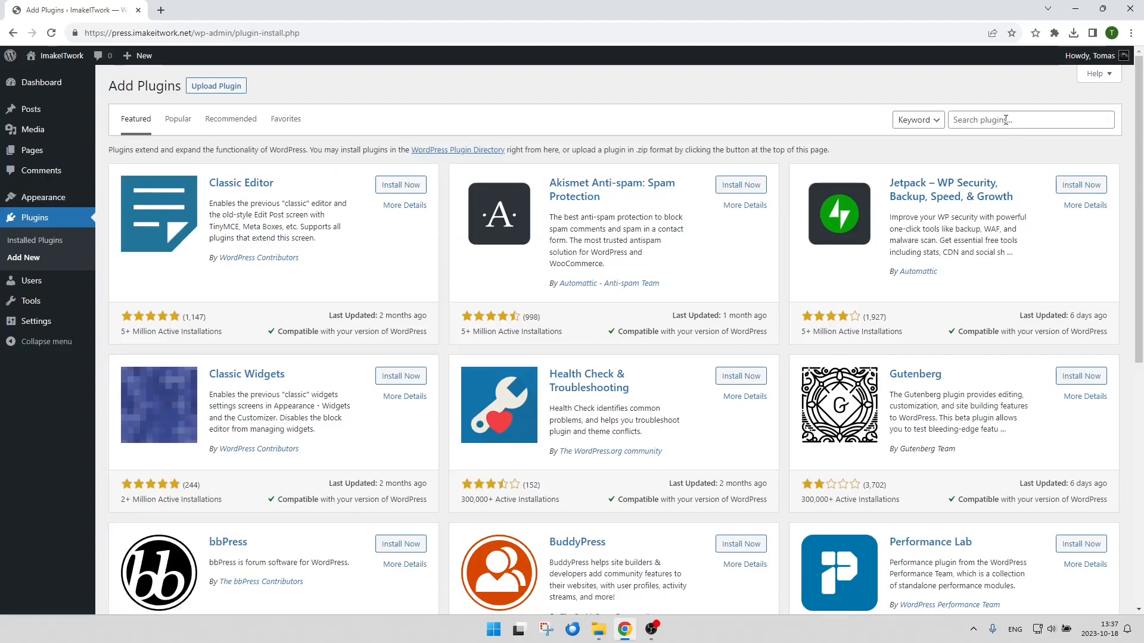
{"action": "left_click", "coordinate": [1006, 120]}
{"action": "type", "text": "redirection"}
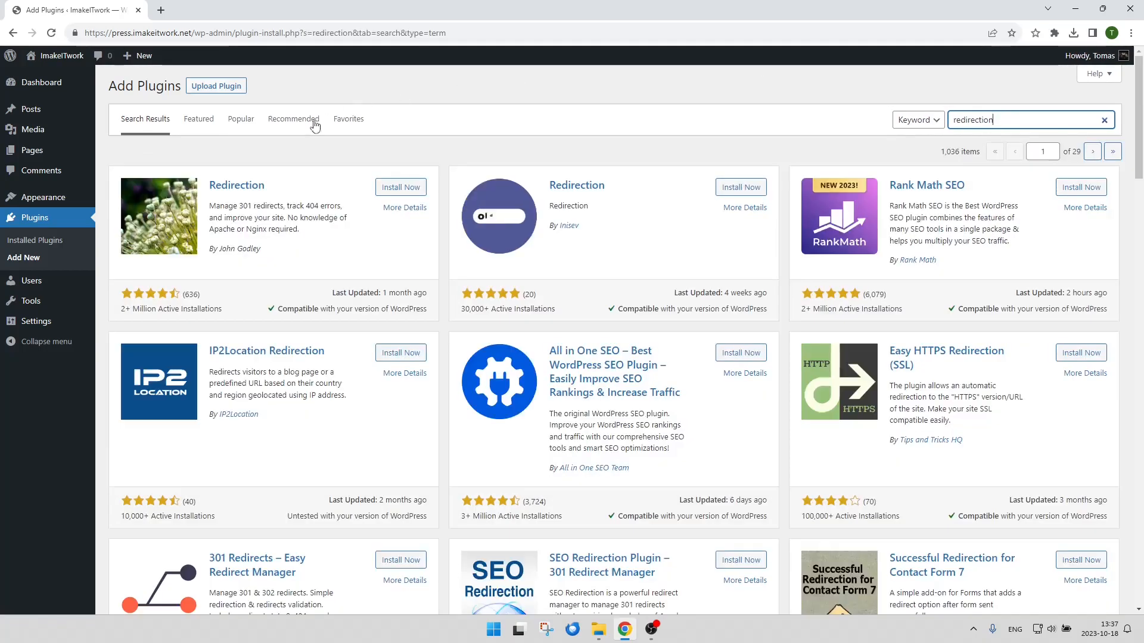
{"action": "left_click", "coordinate": [410, 187]}
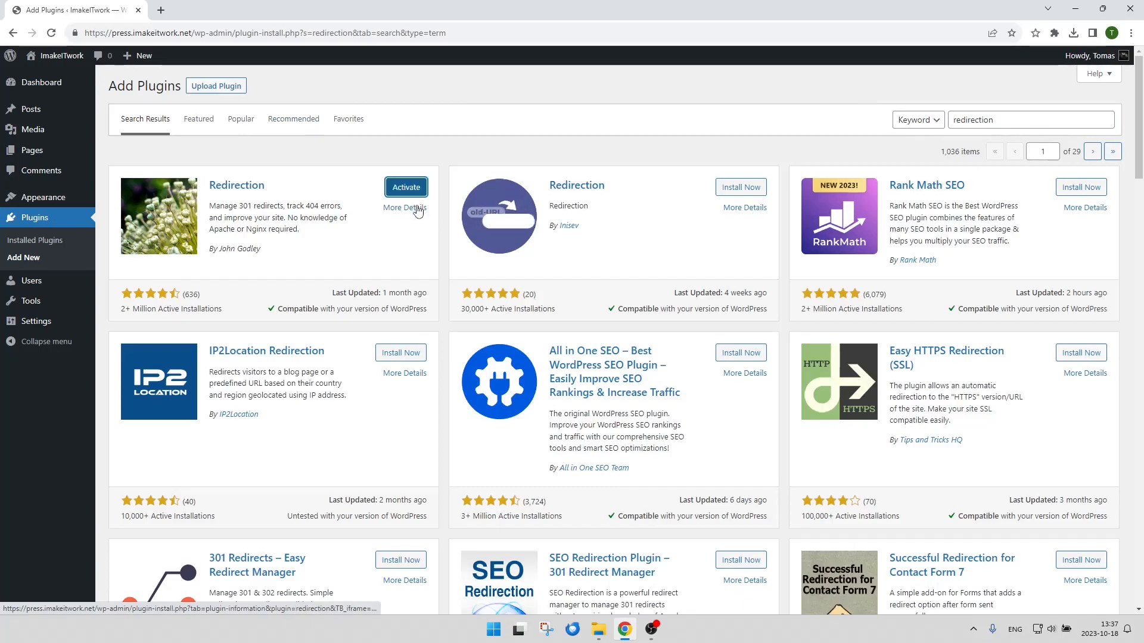
{"action": "left_click", "coordinate": [418, 189]}
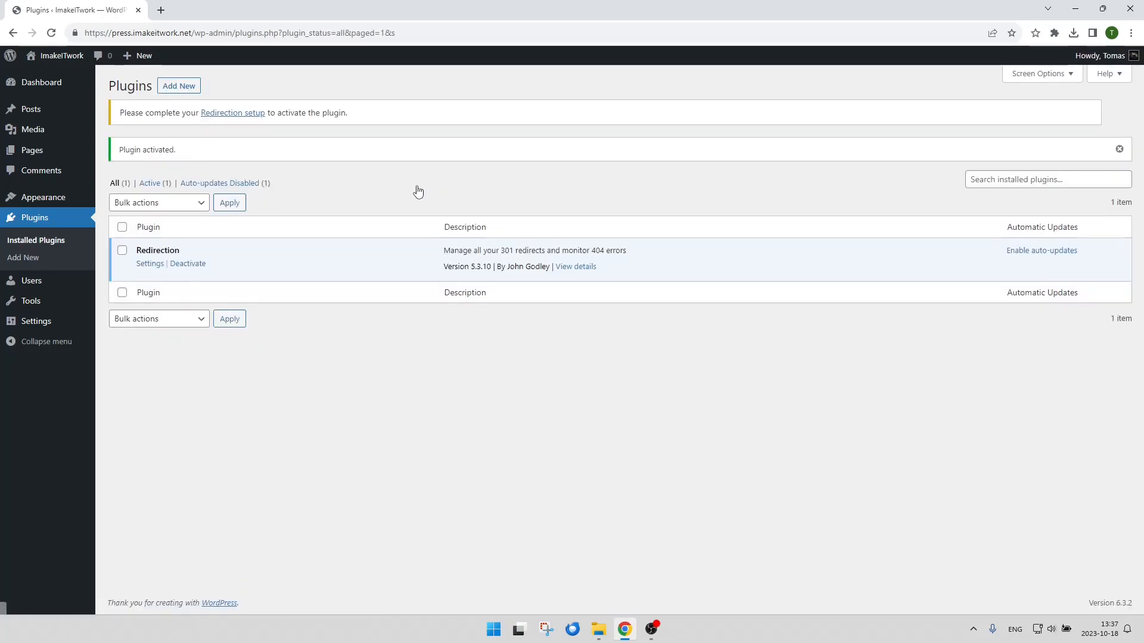
Complete the Redirection plugin's guided setup with logging of all redirects and 404 errors enabled
{"action": "mouse_move", "coordinate": [50, 304]}
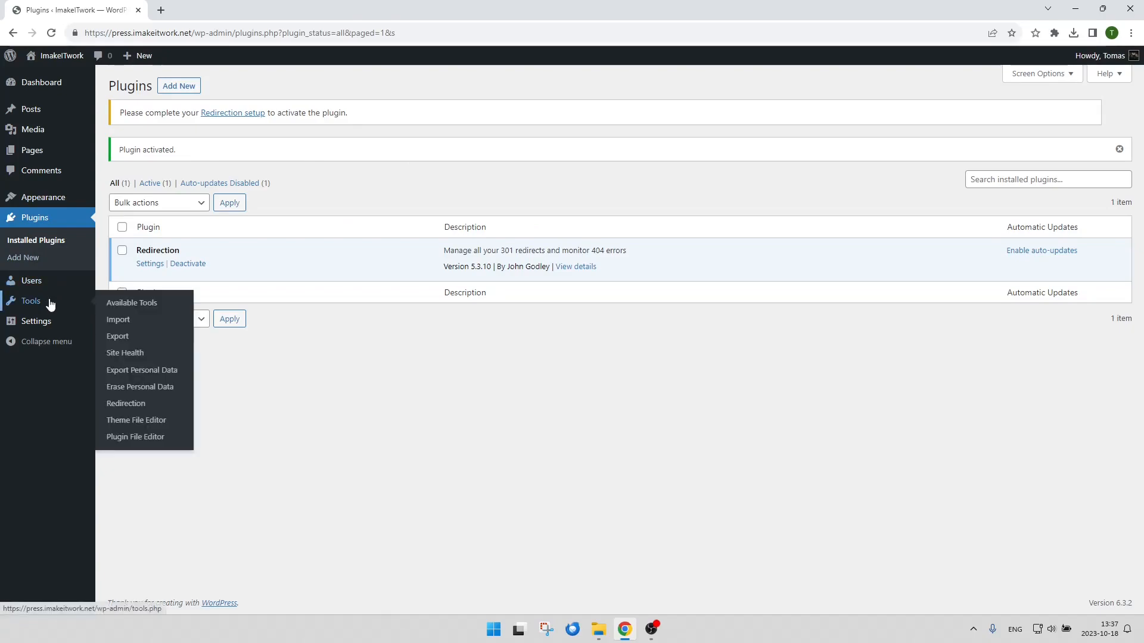
{"action": "left_click", "coordinate": [142, 405]}
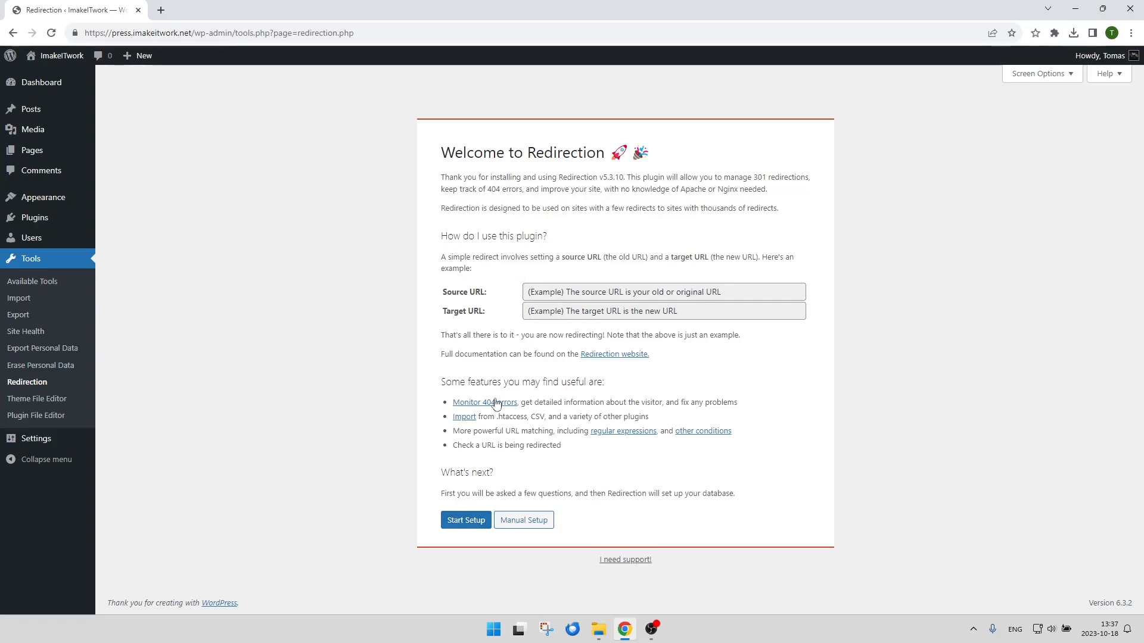
{"action": "left_click", "coordinate": [470, 521]}
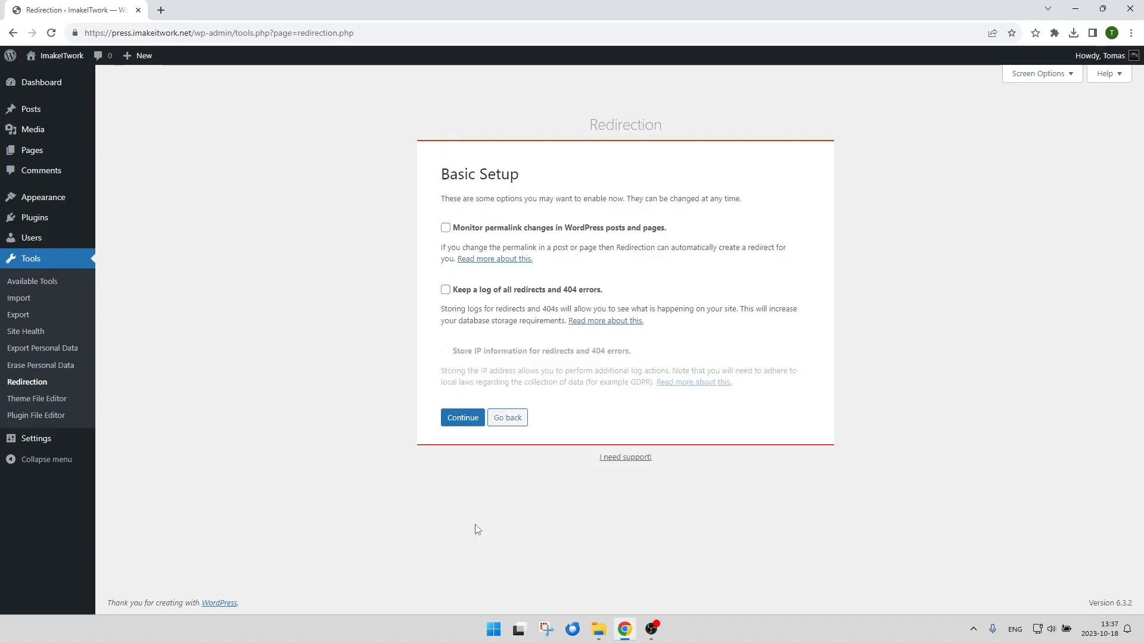
{"action": "left_click", "coordinate": [446, 292]}
{"action": "left_click_drag", "start_coordinate": [512, 292], "coordinate": [594, 293]}
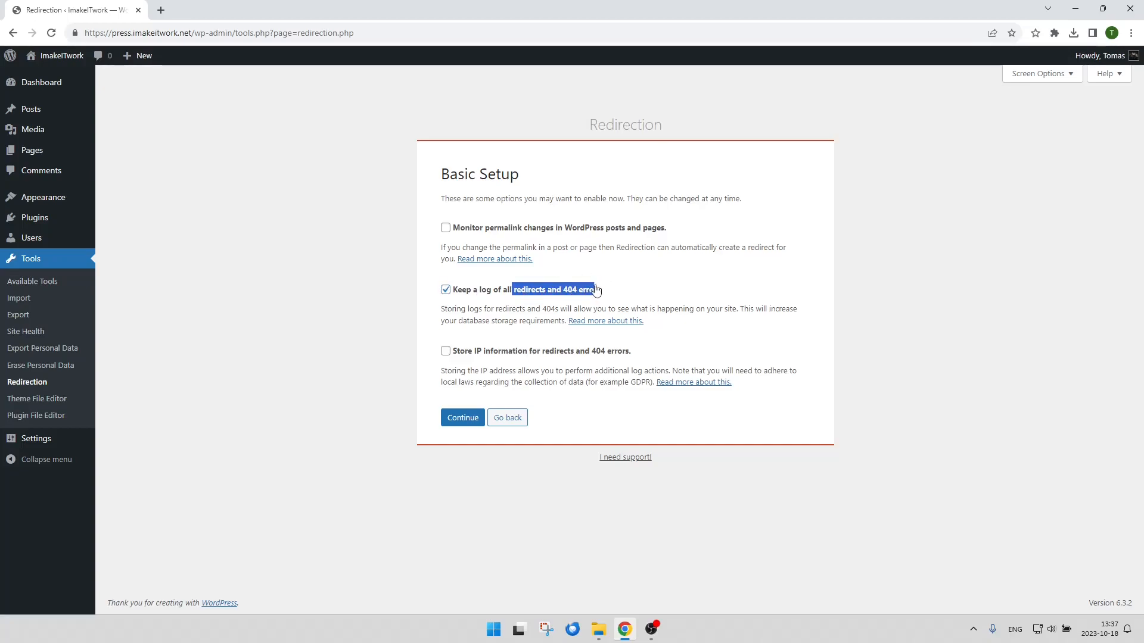
{"action": "left_click", "coordinate": [464, 417]}
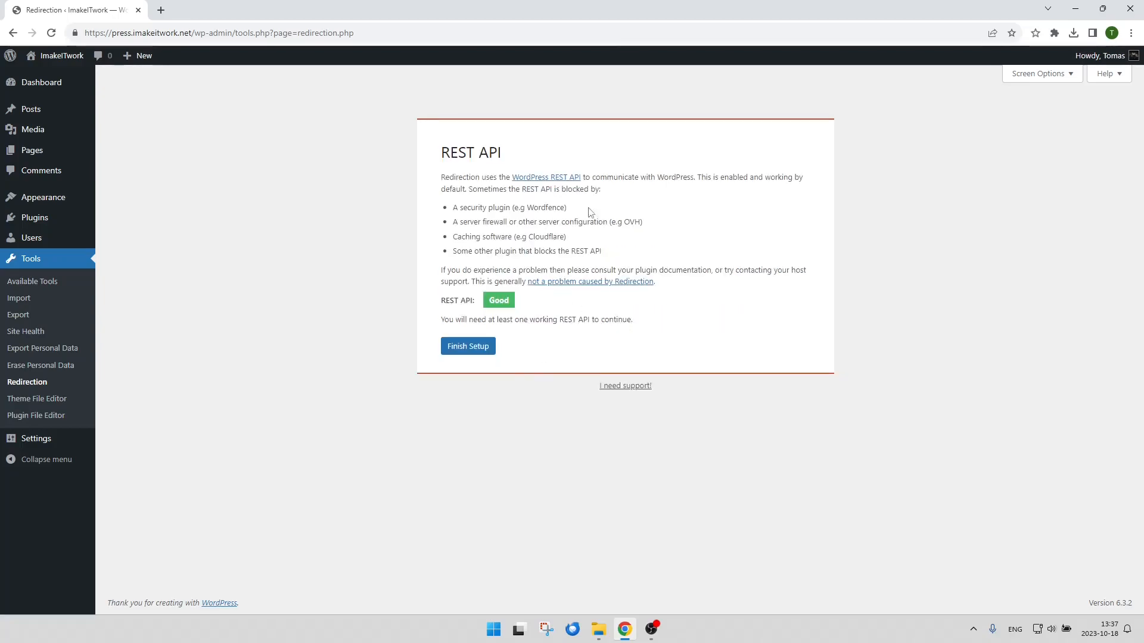
{"action": "left_click", "coordinate": [480, 351]}
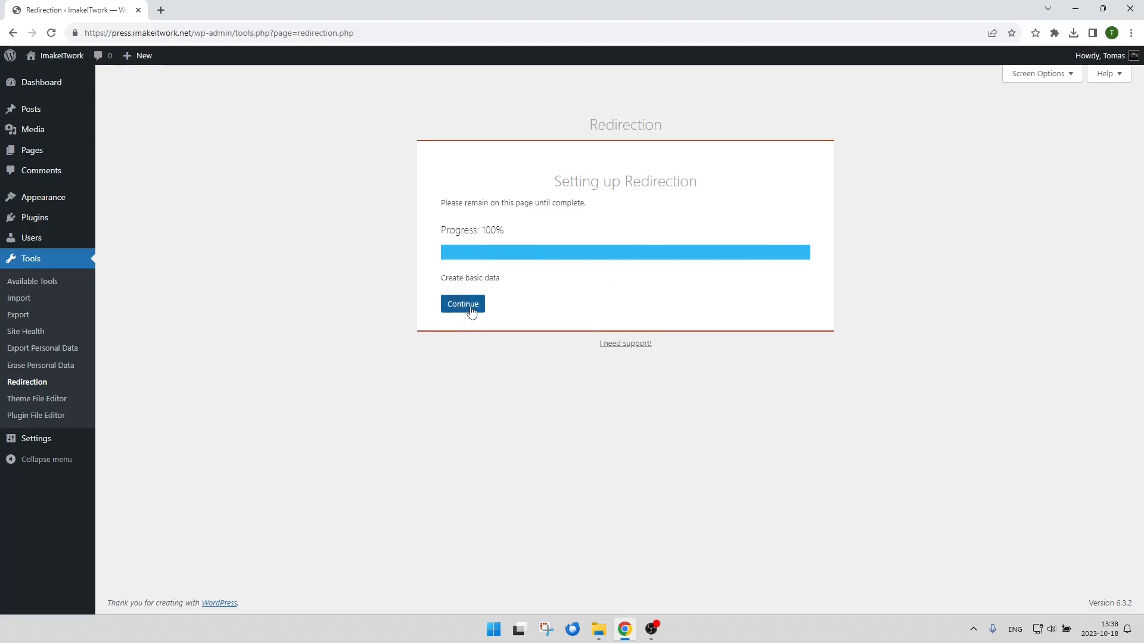
{"action": "left_click", "coordinate": [472, 310]}
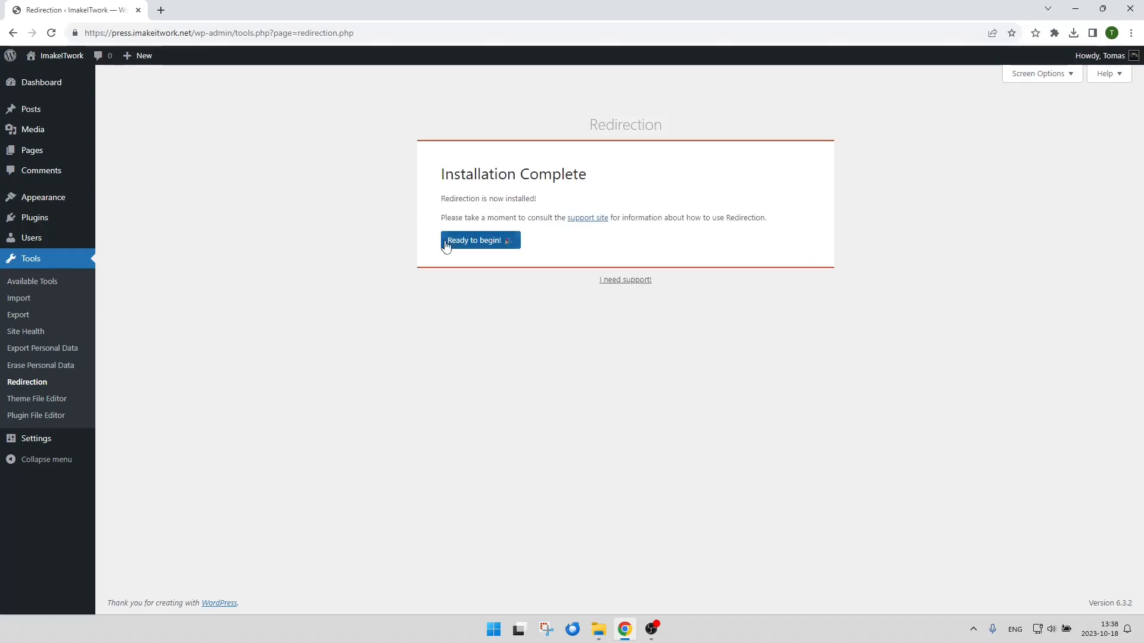
{"action": "left_click", "coordinate": [473, 241]}
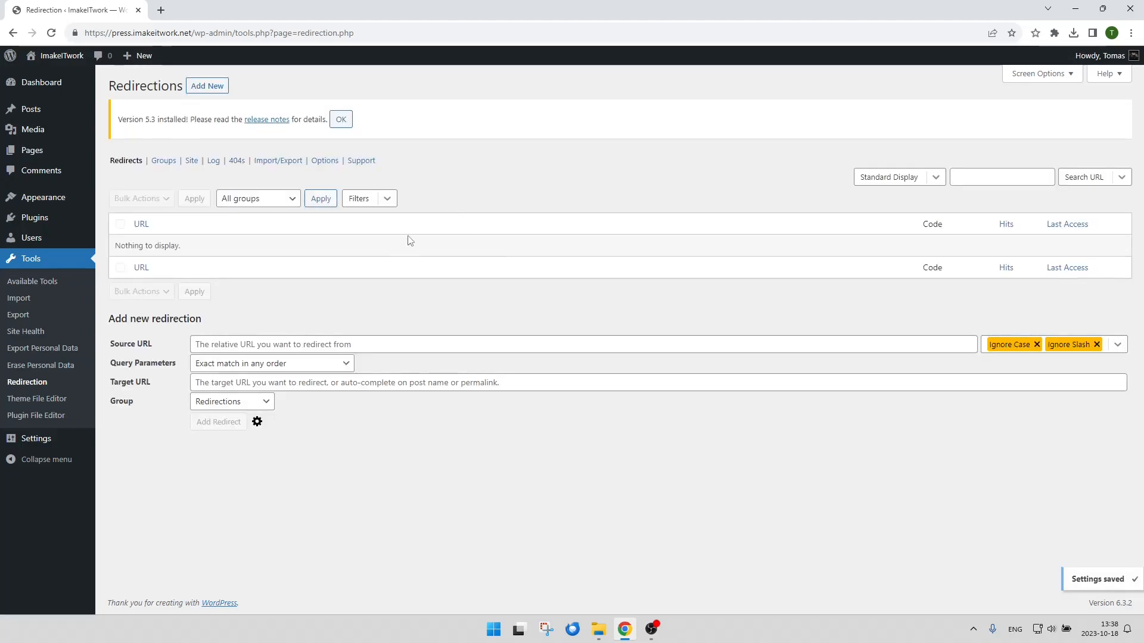
Open the site in a separate browser tab and request its /services address to trigger a 404 error
{"action": "right_click", "coordinate": [80, 55]}
{"action": "left_click", "coordinate": [108, 62]}
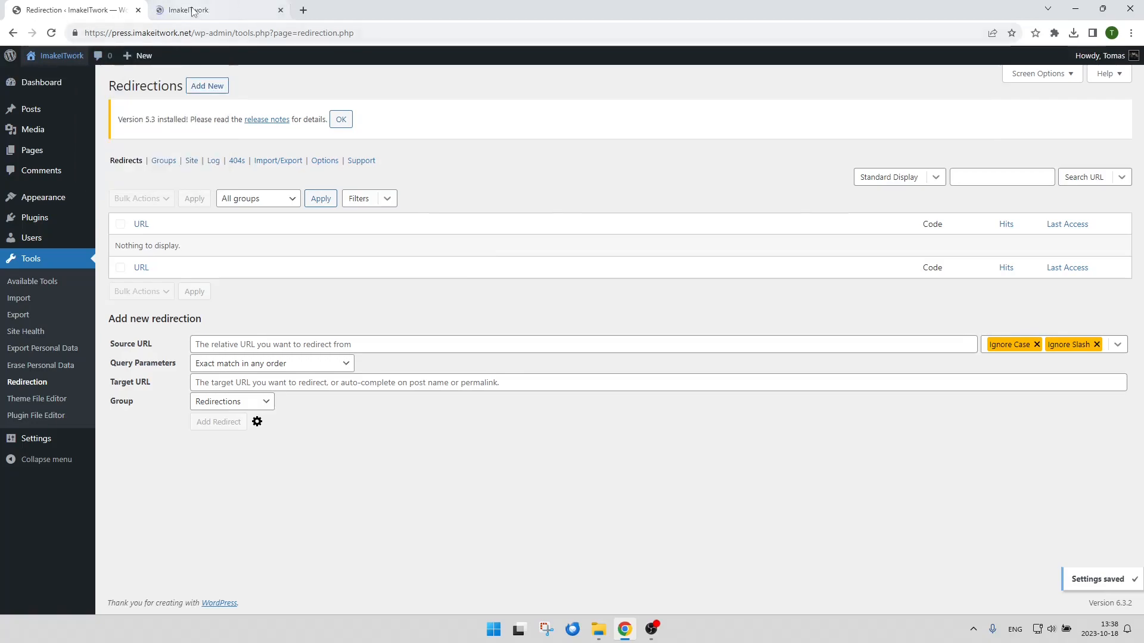
{"action": "left_click", "coordinate": [190, 10]}
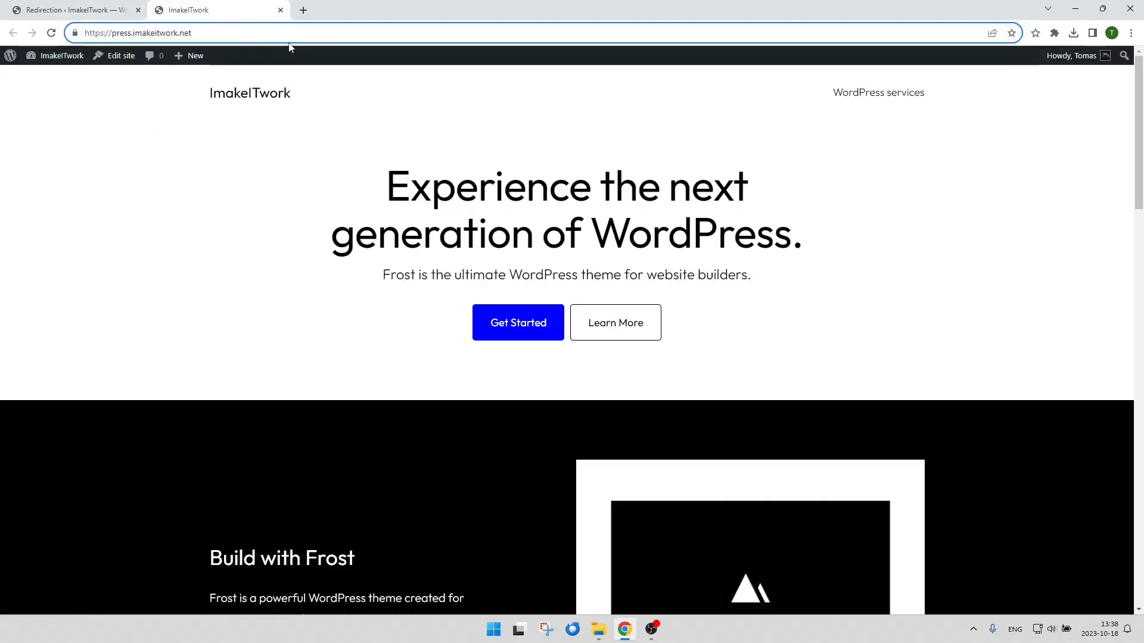
{"action": "type", "text": "/"}
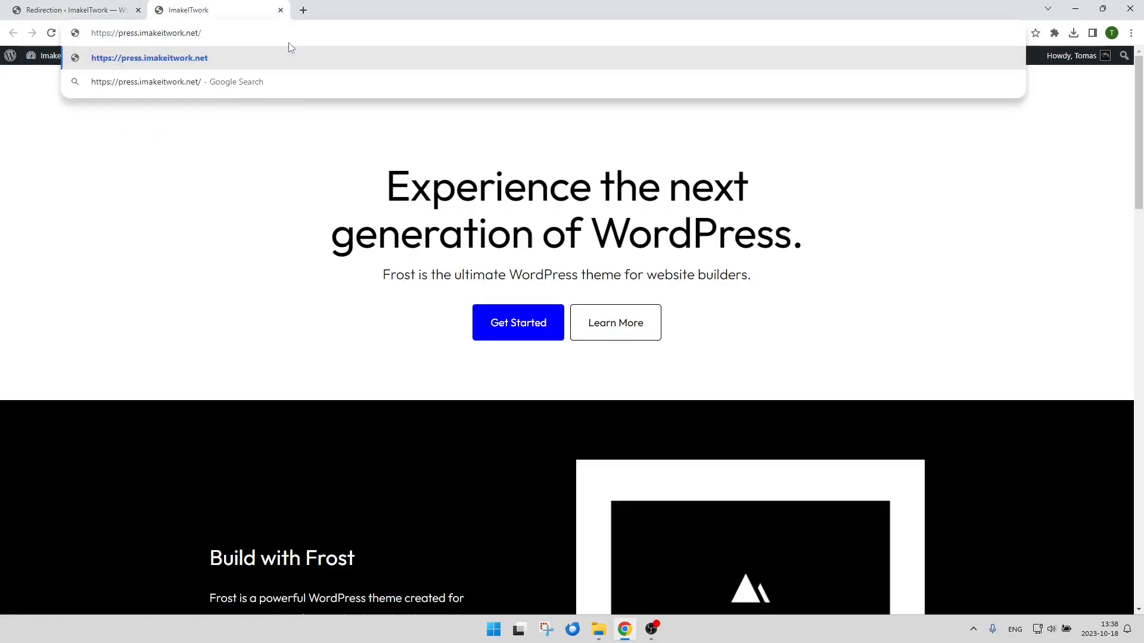
{"action": "type", "text": "services"}
{"action": "key", "text": "Return"}
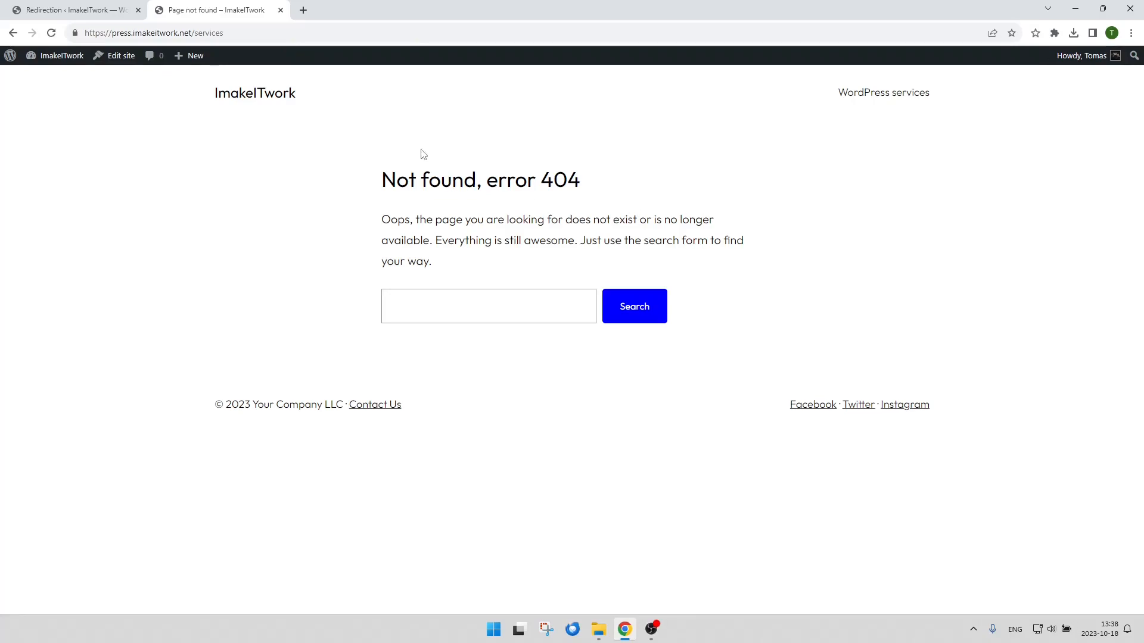
{"action": "left_click_drag", "start_coordinate": [537, 182], "coordinate": [585, 183]}
{"action": "left_click", "coordinate": [601, 184]}
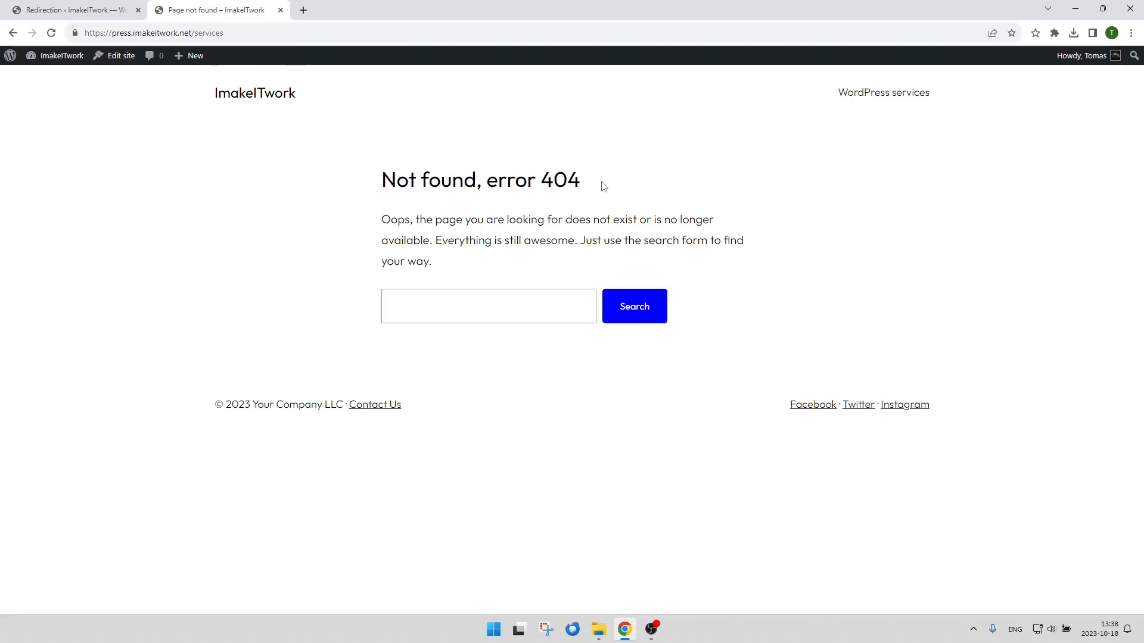
Examine the Redirection plugin's 404 error log for the source URL of the missing page
{"action": "left_click", "coordinate": [100, 11]}
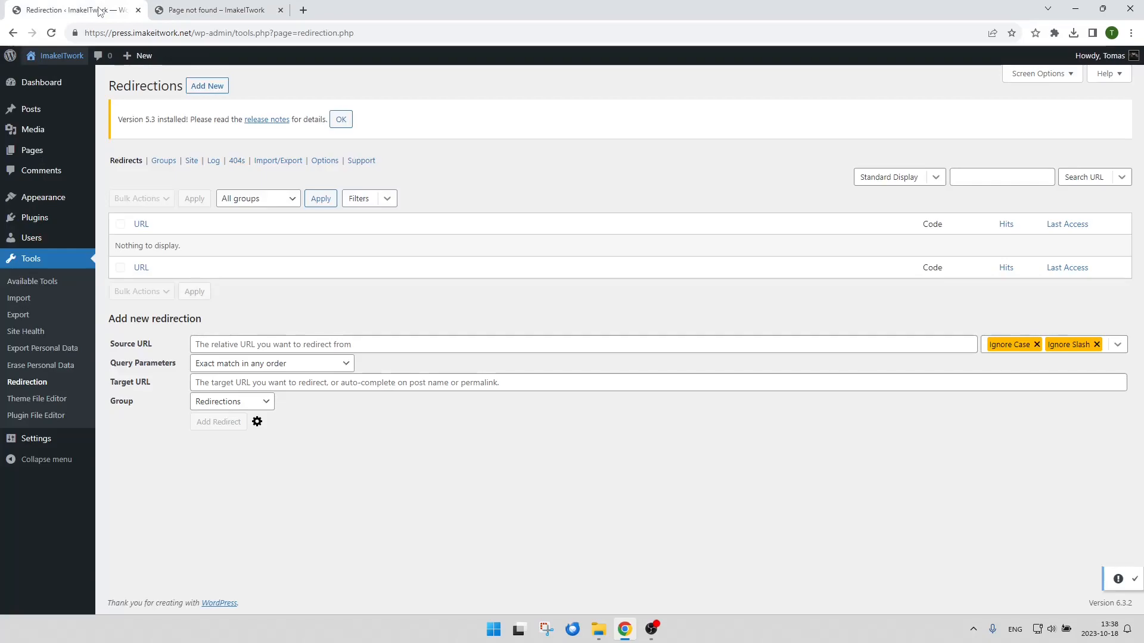
{"action": "left_click", "coordinate": [236, 161]}
{"action": "mouse_move", "coordinate": [223, 260]}
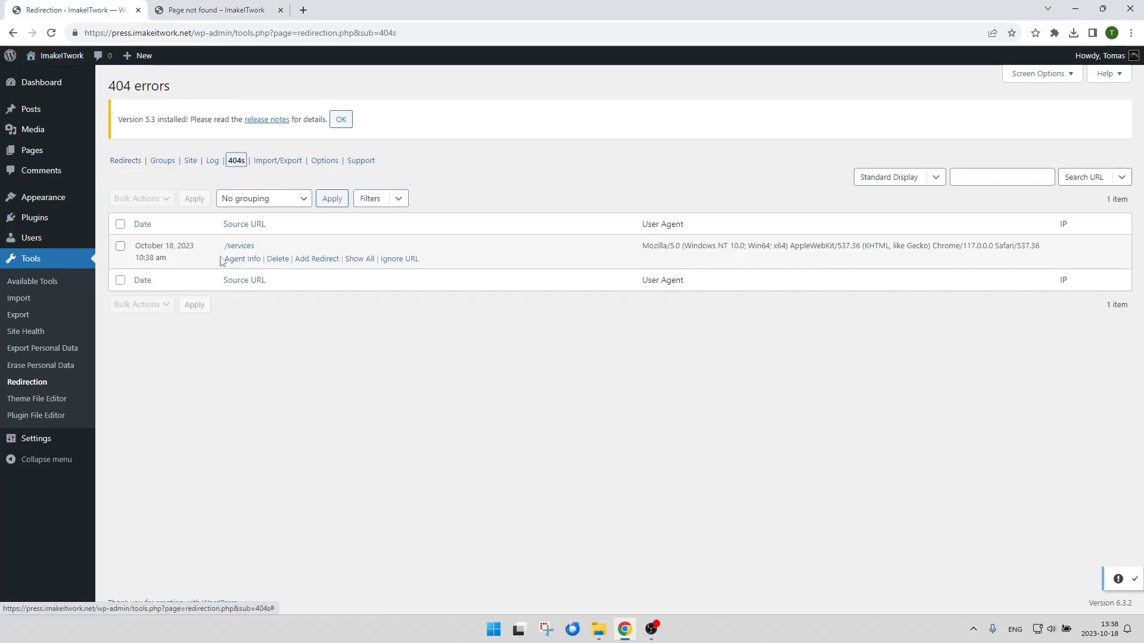
{"action": "left_click", "coordinate": [279, 250]}
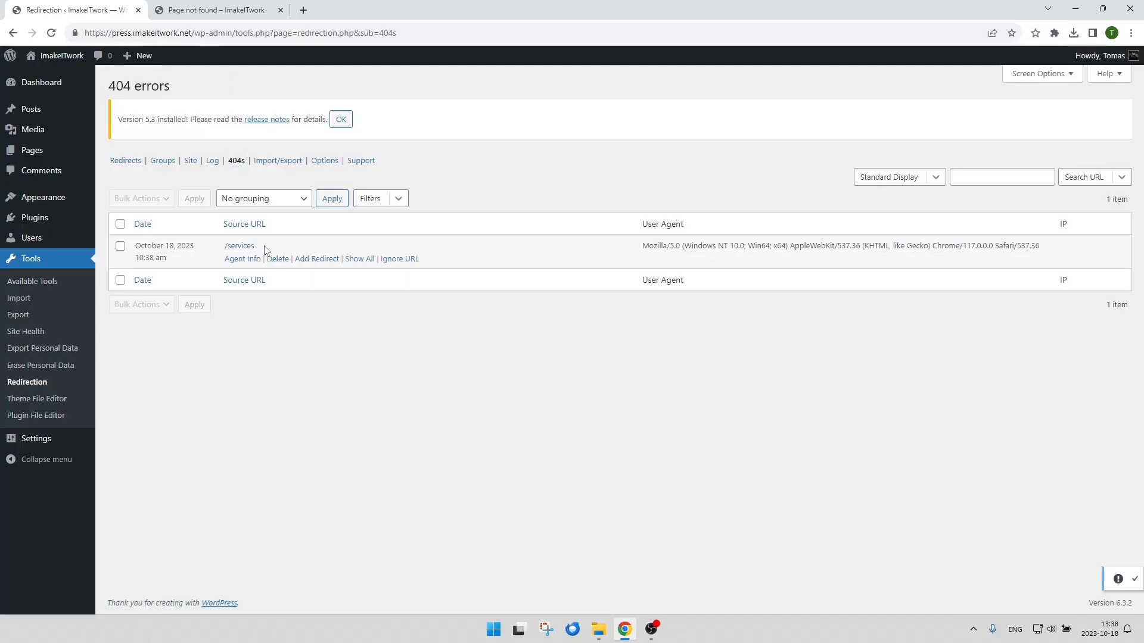
{"action": "left_click_drag", "start_coordinate": [267, 251], "coordinate": [225, 245]}
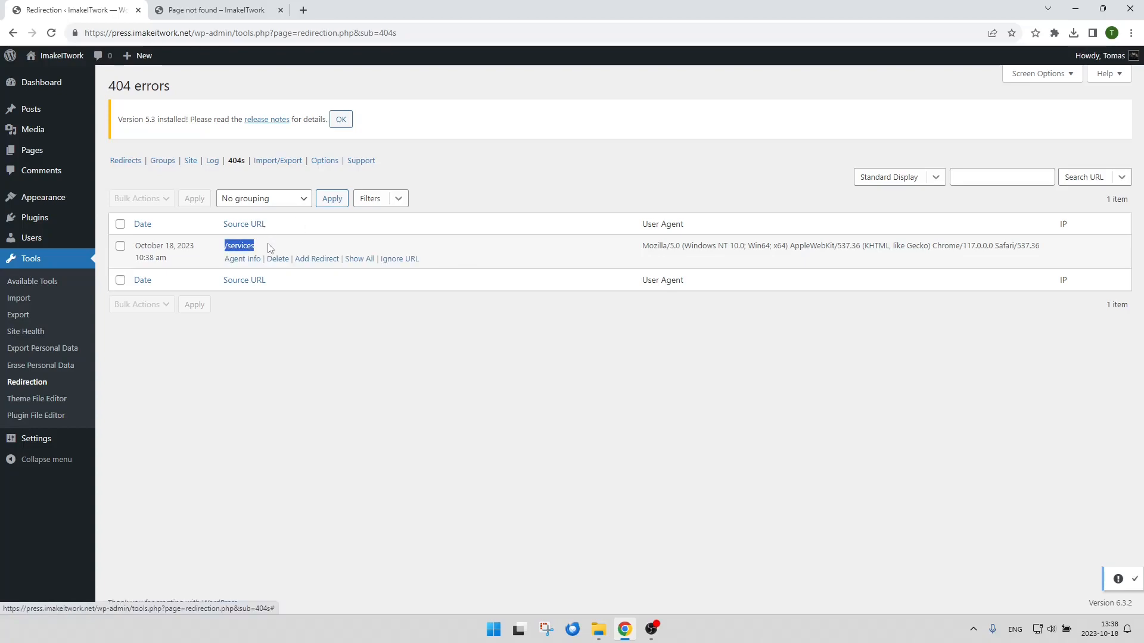
{"action": "left_click", "coordinate": [490, 197]}
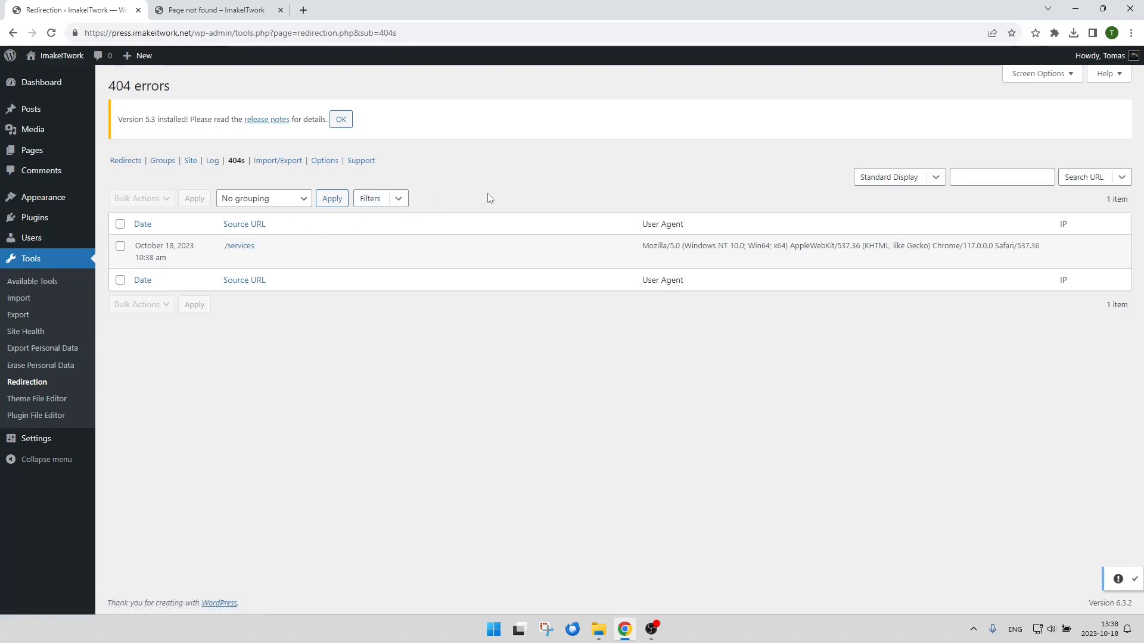
{"action": "left_click_drag", "start_coordinate": [251, 247], "coordinate": [228, 249]}
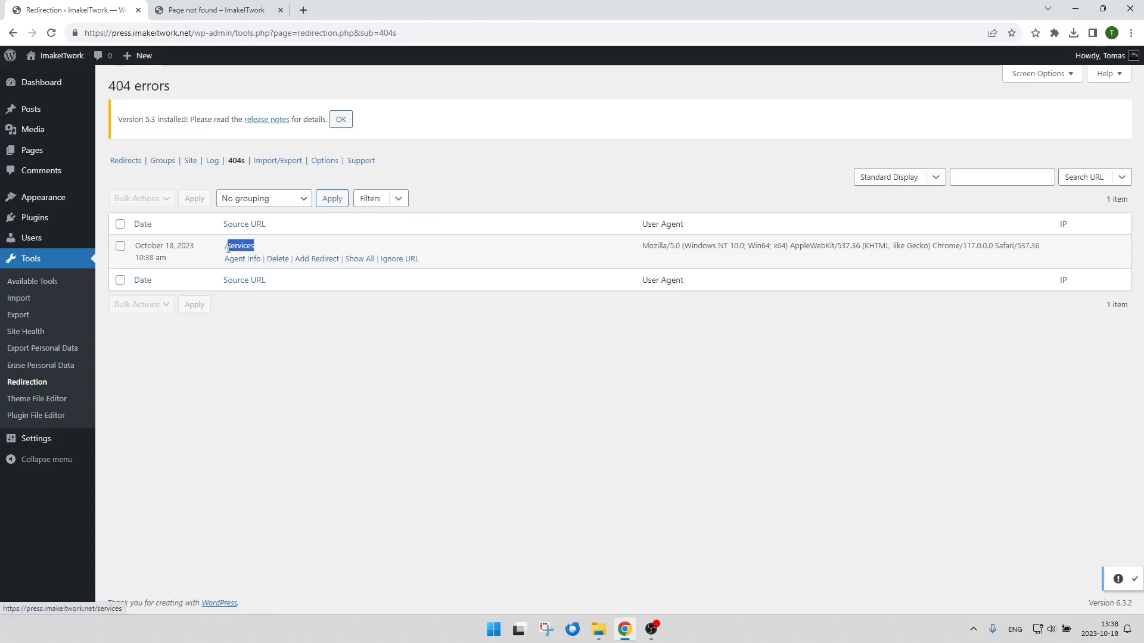
{"action": "left_click", "coordinate": [473, 190]}
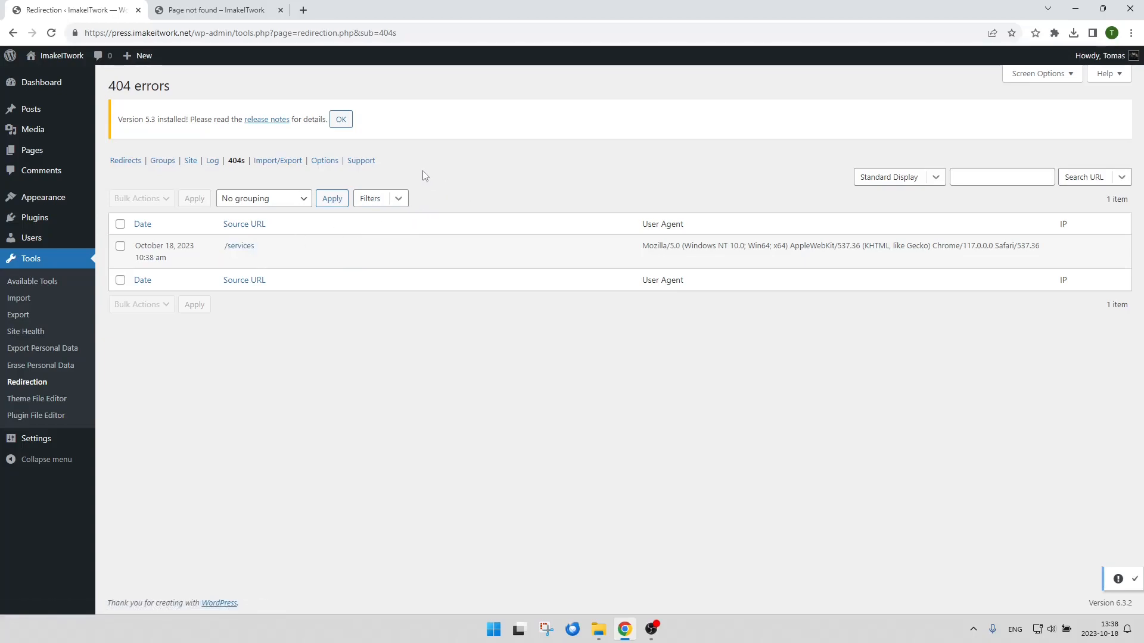
{"action": "left_click_drag", "start_coordinate": [255, 248], "coordinate": [228, 248]}
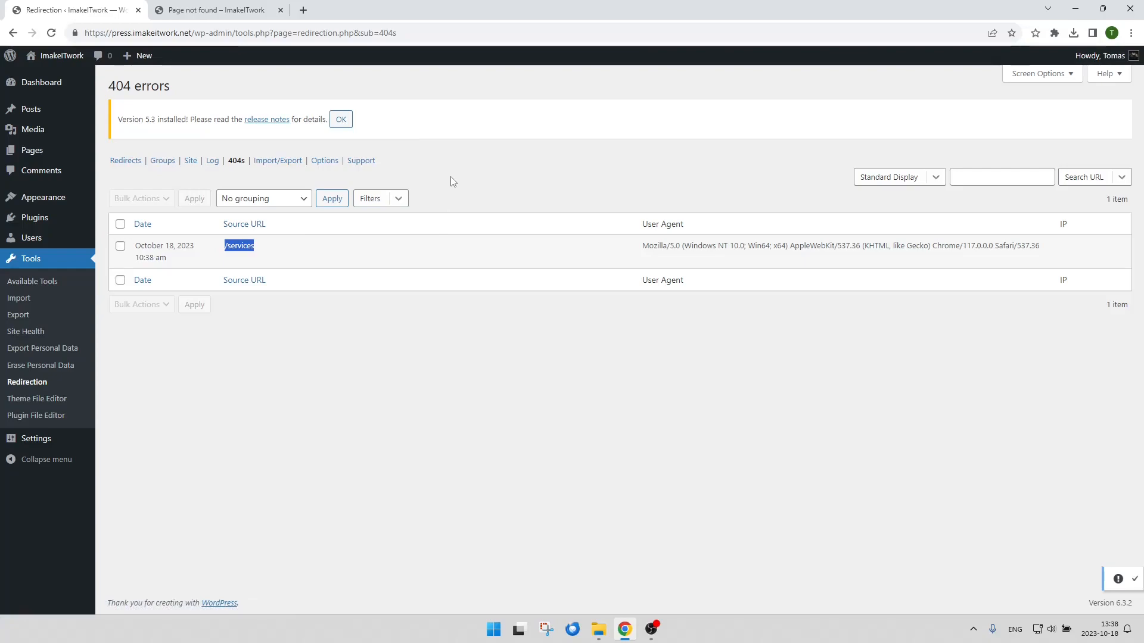
{"action": "mouse_move", "coordinate": [242, 250]}
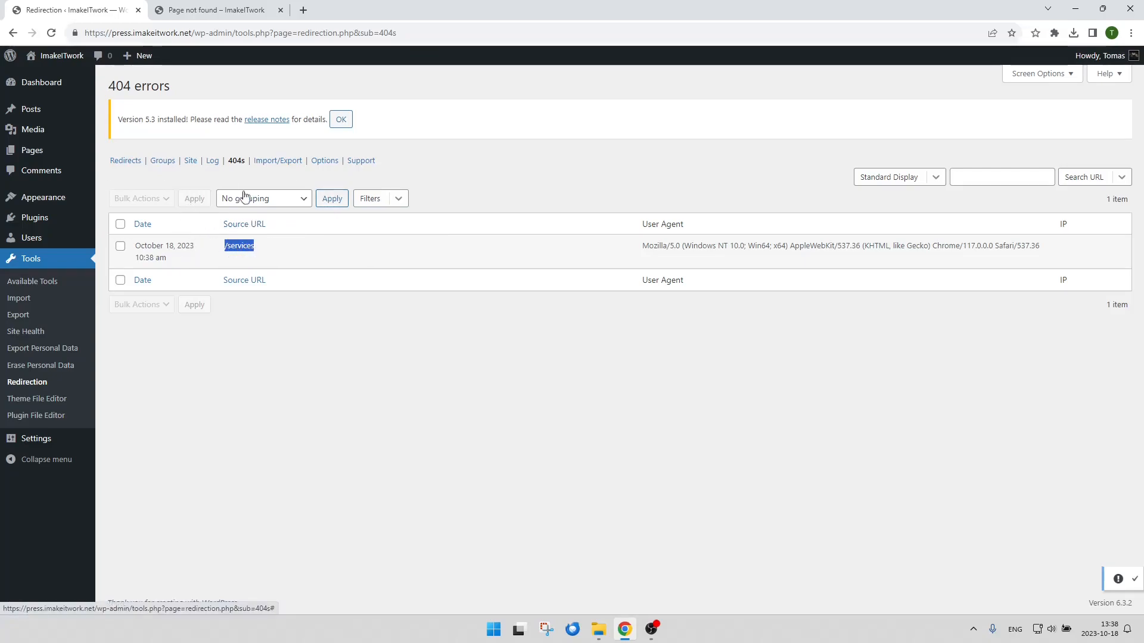
Enter /services as the source URL of a new redirection
{"action": "left_click", "coordinate": [133, 165]}
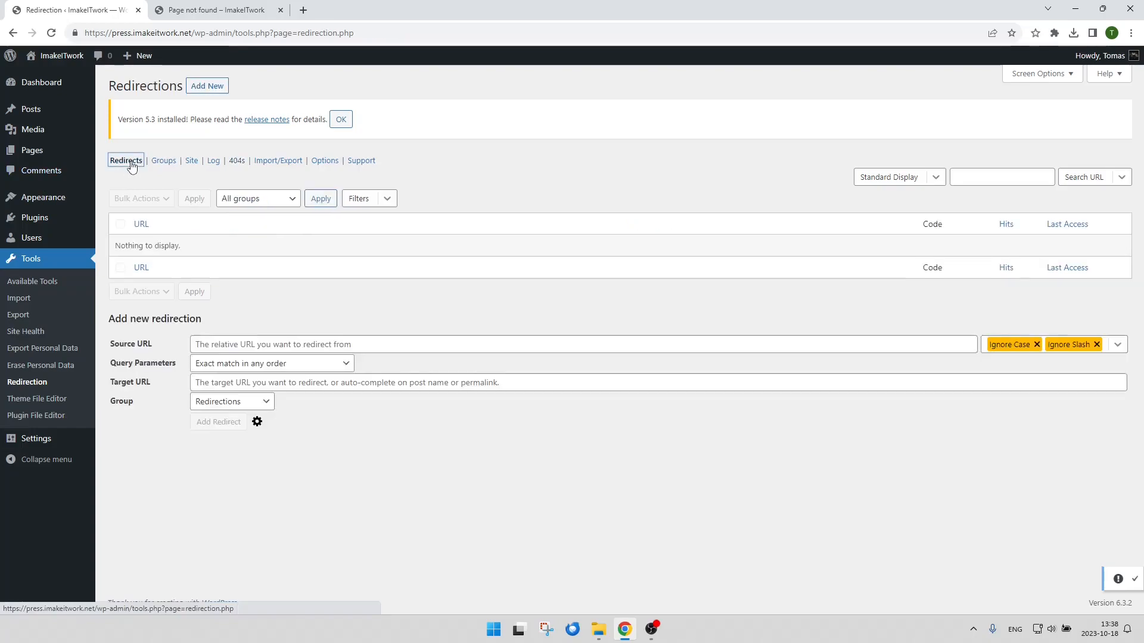
{"action": "left_click", "coordinate": [222, 347]}
{"action": "type", "text": "/services"}
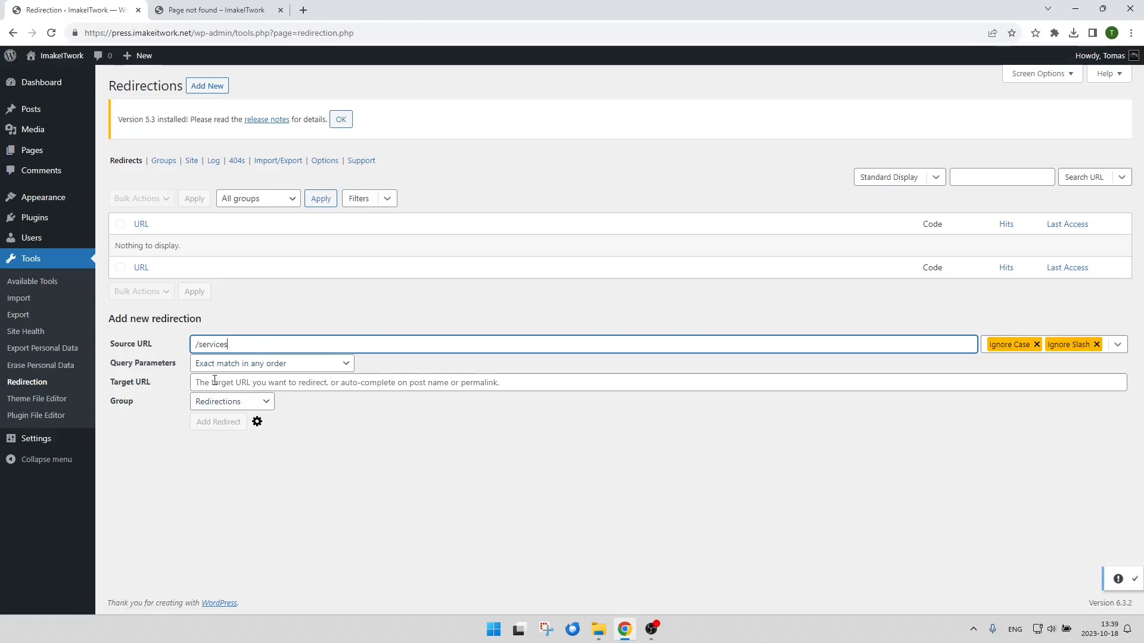
Open the site's home page in a separate browser tab and copy the link address of its WordPress services page
{"action": "right_click", "coordinate": [73, 56]}
{"action": "left_click", "coordinate": [98, 65]}
{"action": "left_click", "coordinate": [215, 10]}
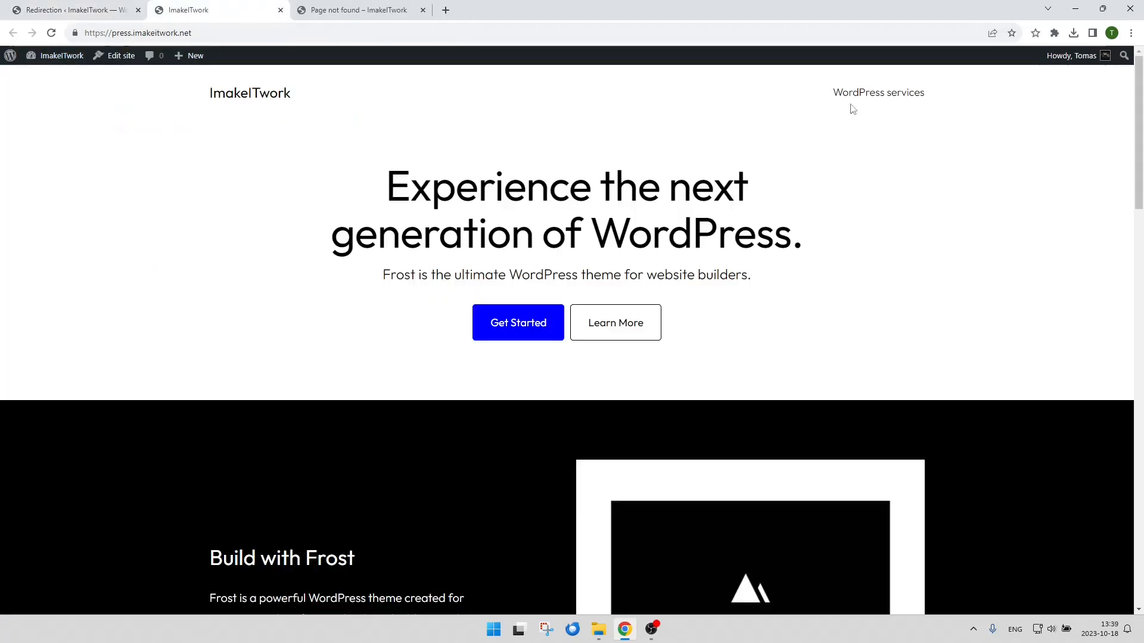
{"action": "right_click", "coordinate": [882, 97]}
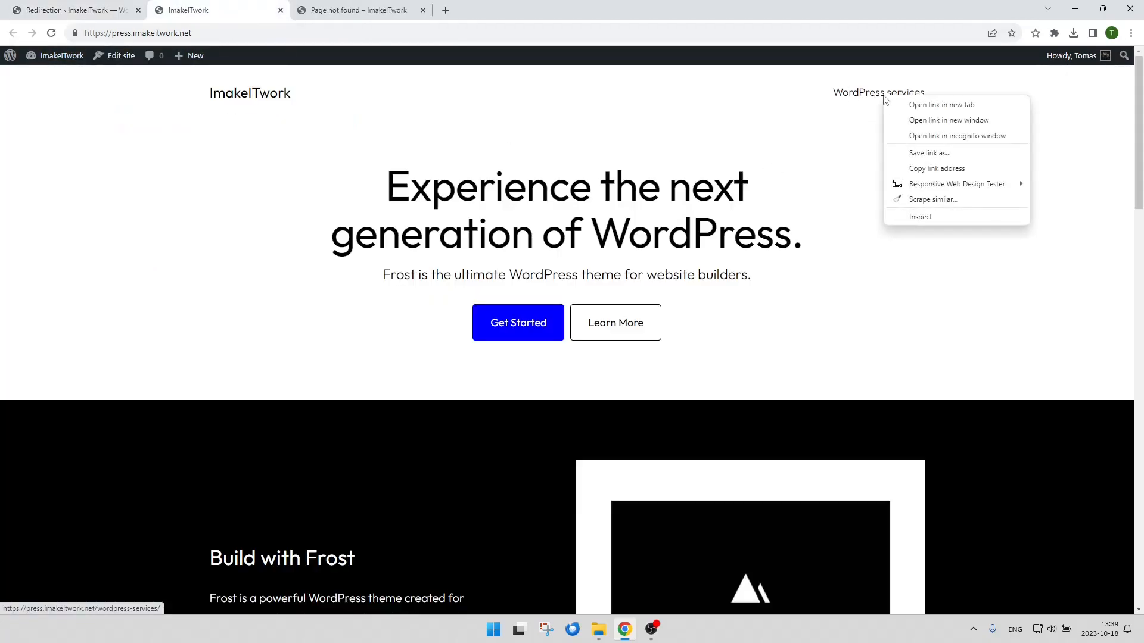
{"action": "left_click", "coordinate": [949, 171]}
{"action": "left_click", "coordinate": [56, 10]}
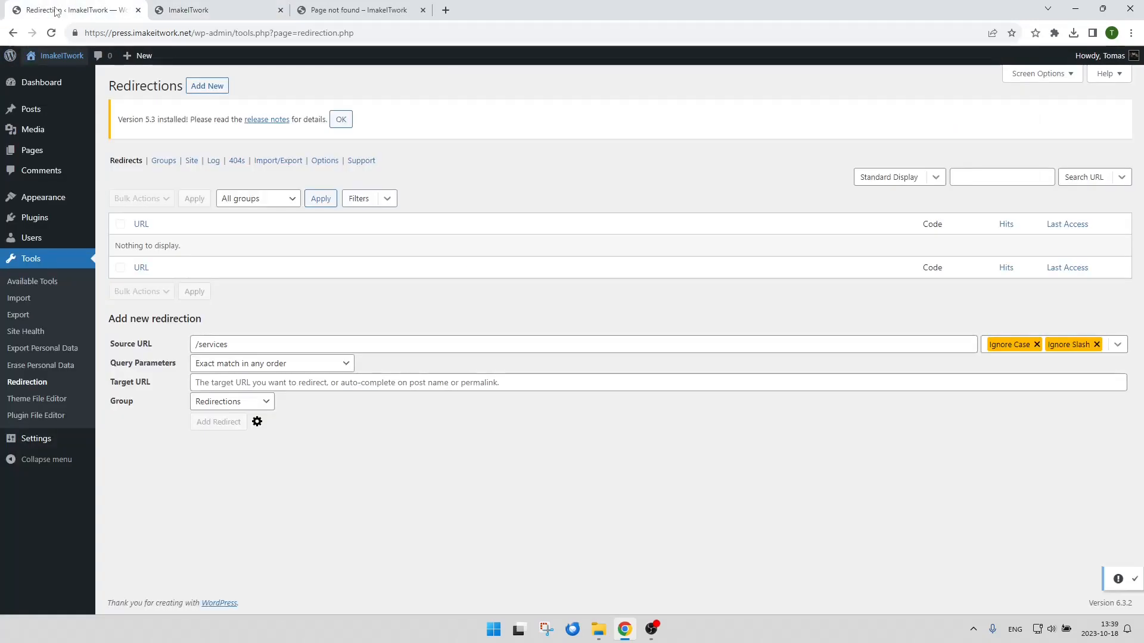
{"action": "left_click", "coordinate": [214, 386]}
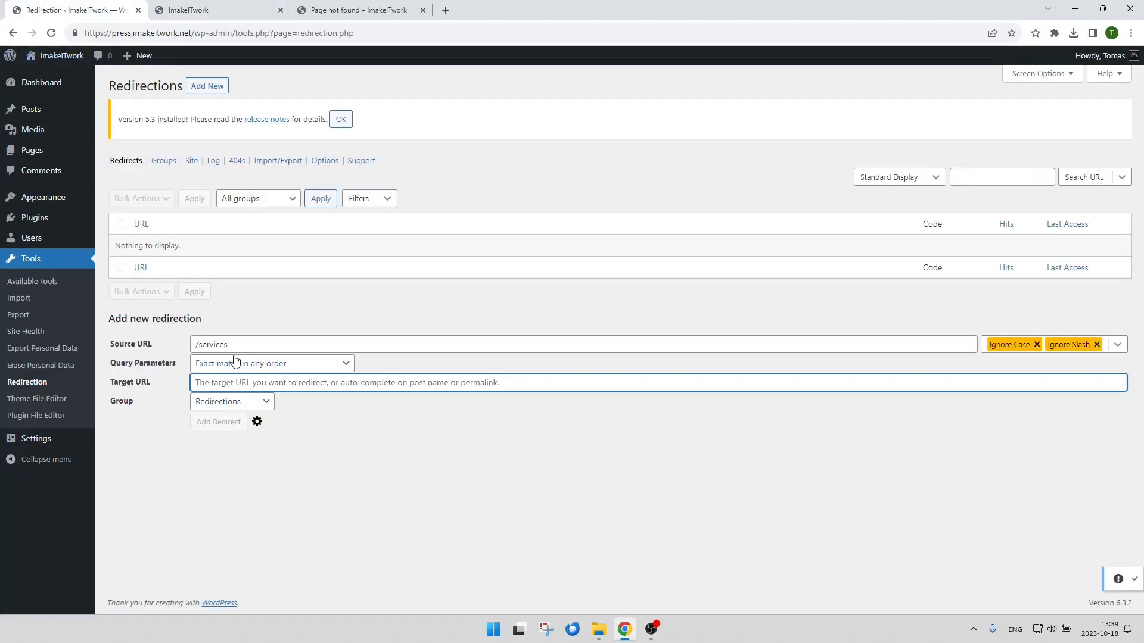
{"action": "key", "text": "ctrl+v"}
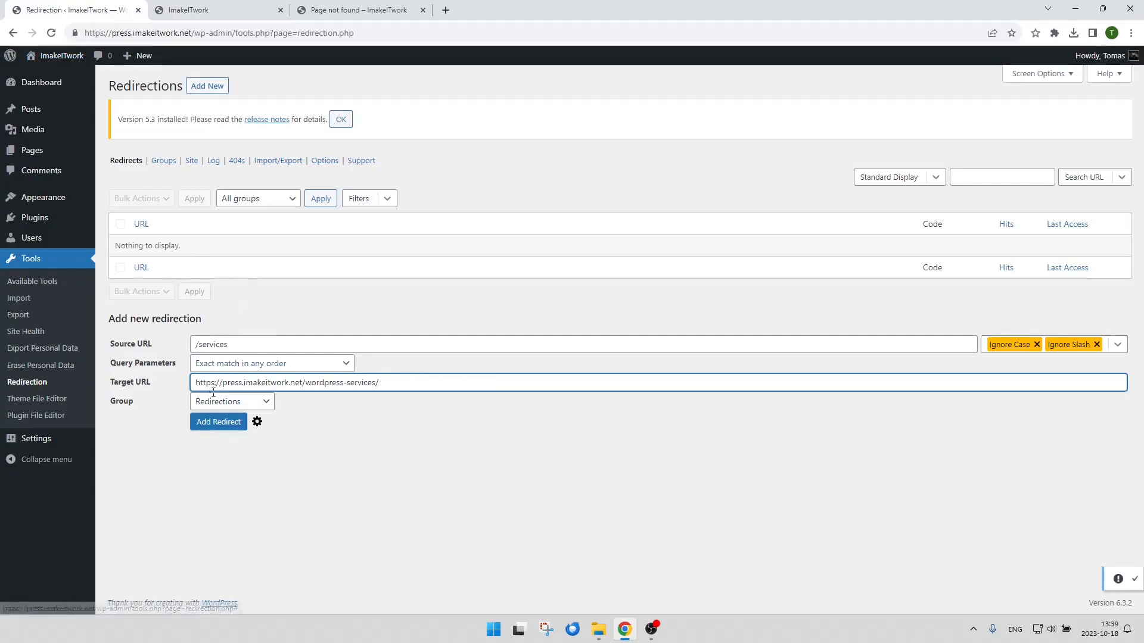
{"action": "left_click", "coordinate": [224, 425]}
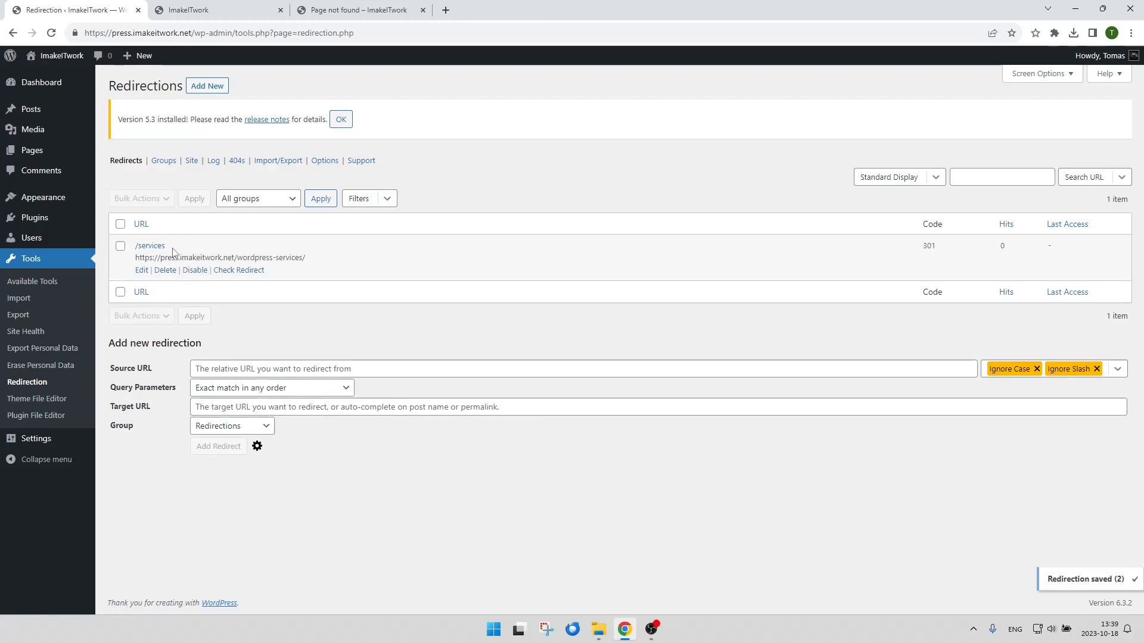
Check the saved redirect's source and target URLs, and reload the site's /services page to test where it leads
{"action": "left_click_drag", "start_coordinate": [169, 253], "coordinate": [137, 248]}
{"action": "left_click_drag", "start_coordinate": [326, 263], "coordinate": [138, 261]}
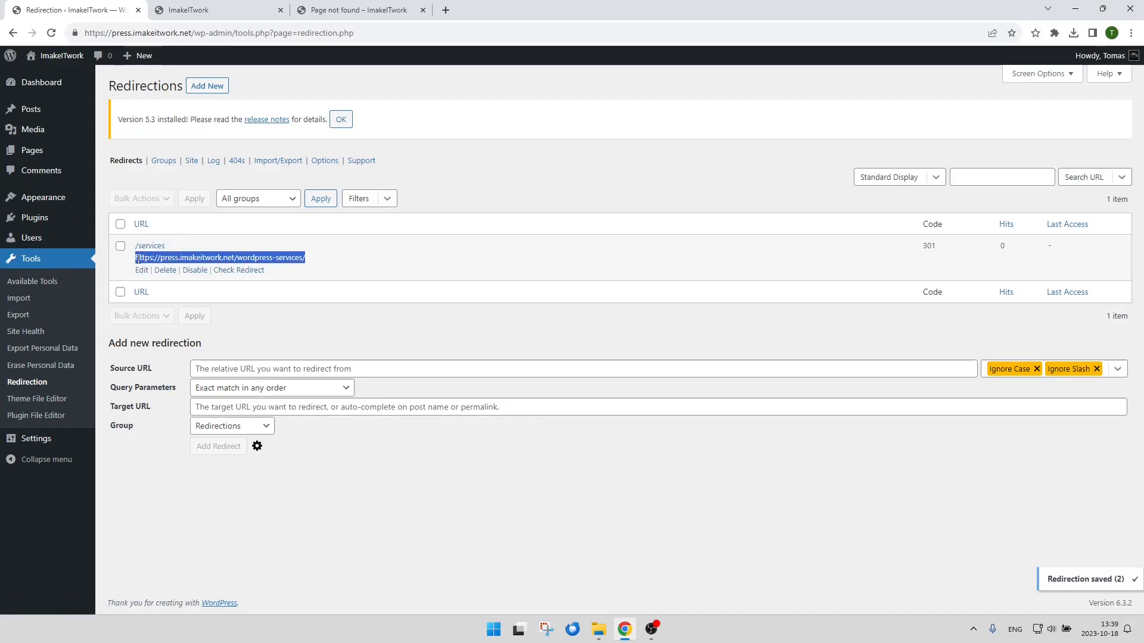
{"action": "left_click", "coordinate": [329, 267]}
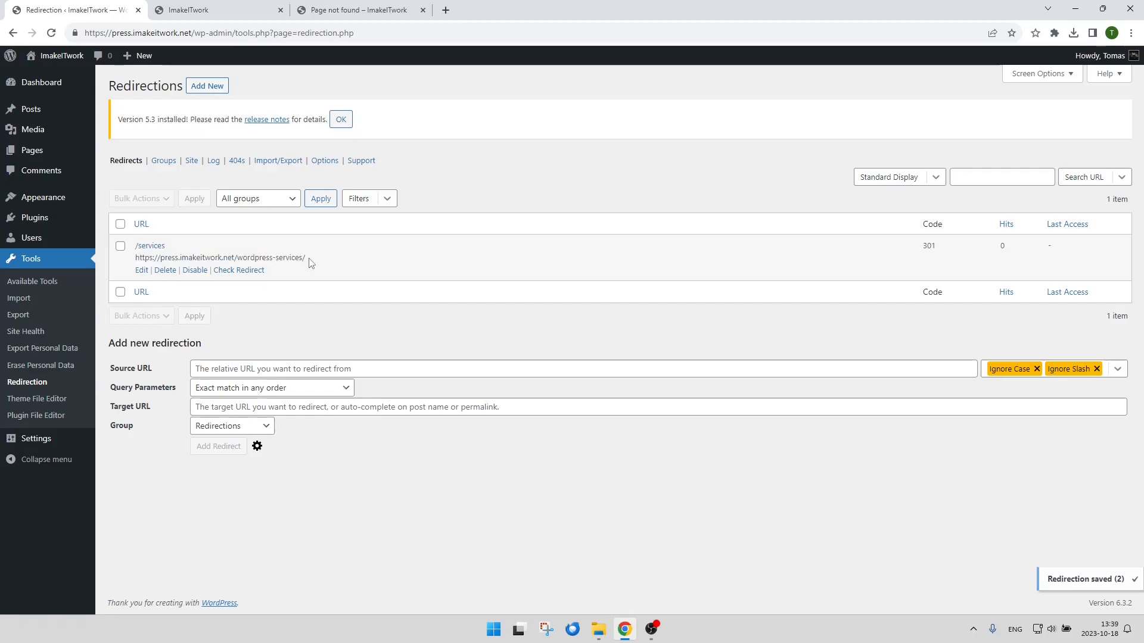
{"action": "left_click", "coordinate": [221, 5]}
{"action": "left_click", "coordinate": [318, 16]}
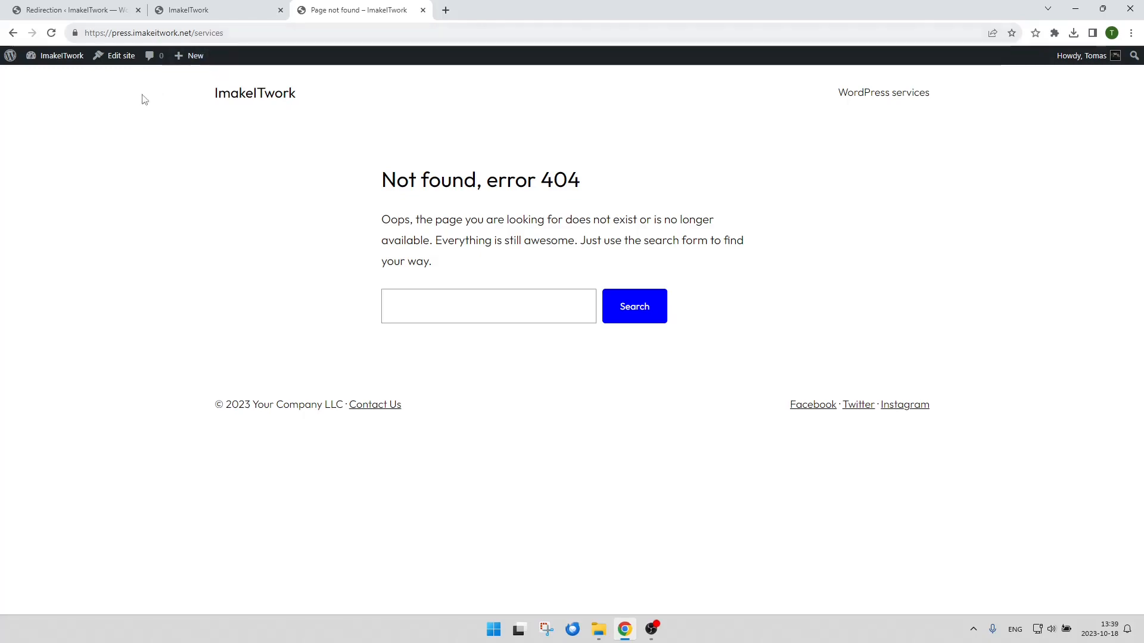
{"action": "left_click", "coordinate": [51, 33]}
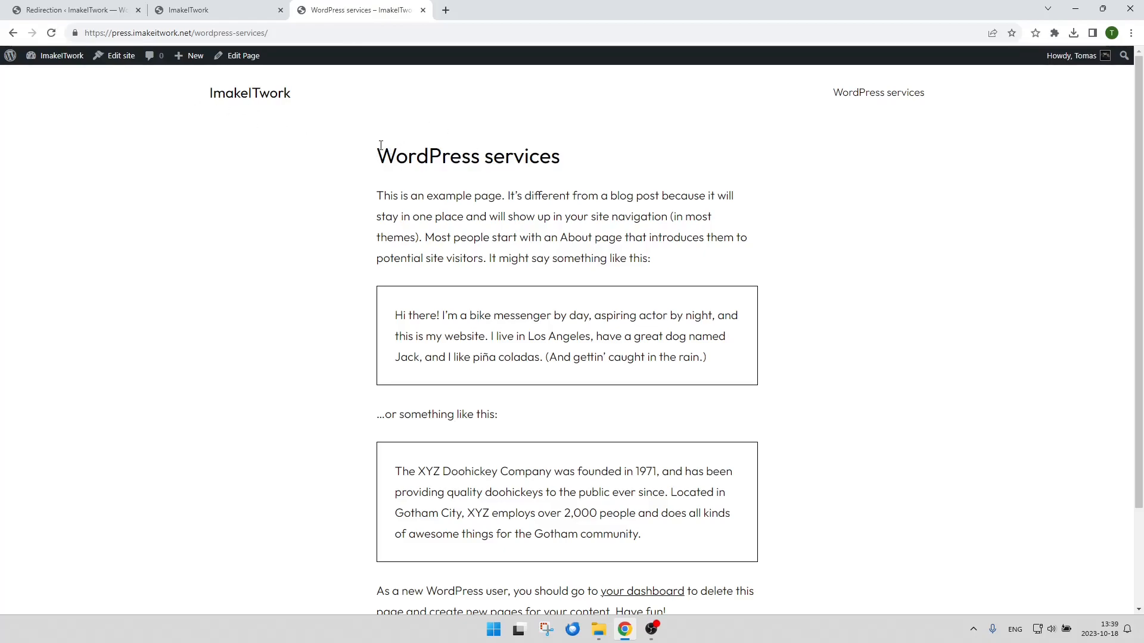
{"action": "left_click_drag", "start_coordinate": [380, 149], "coordinate": [553, 156]}
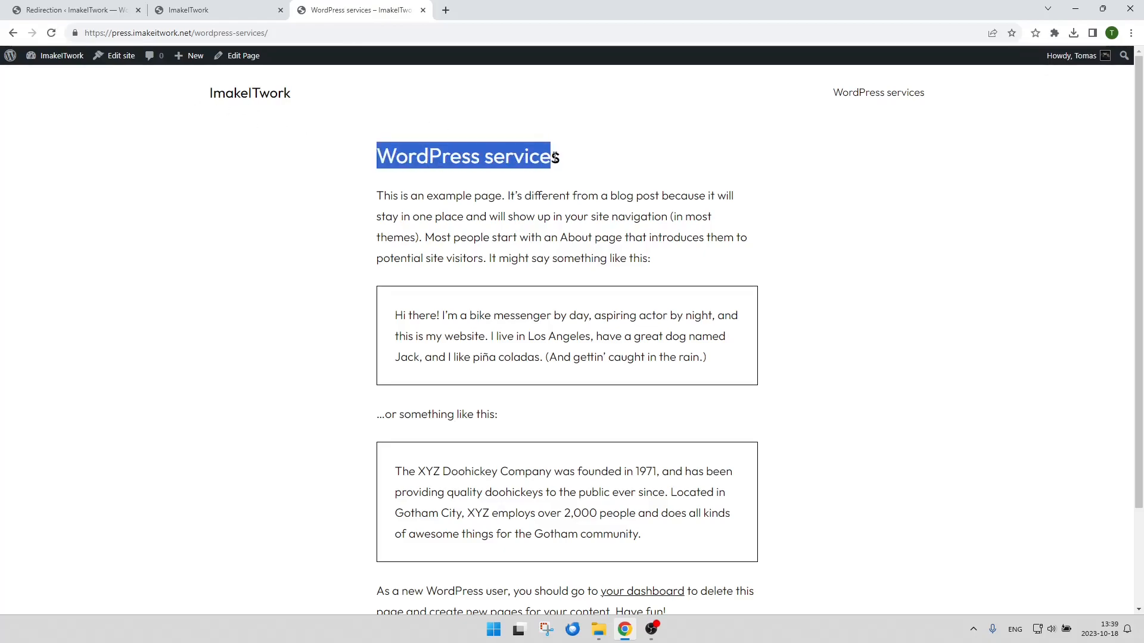
{"action": "left_click", "coordinate": [575, 165]}
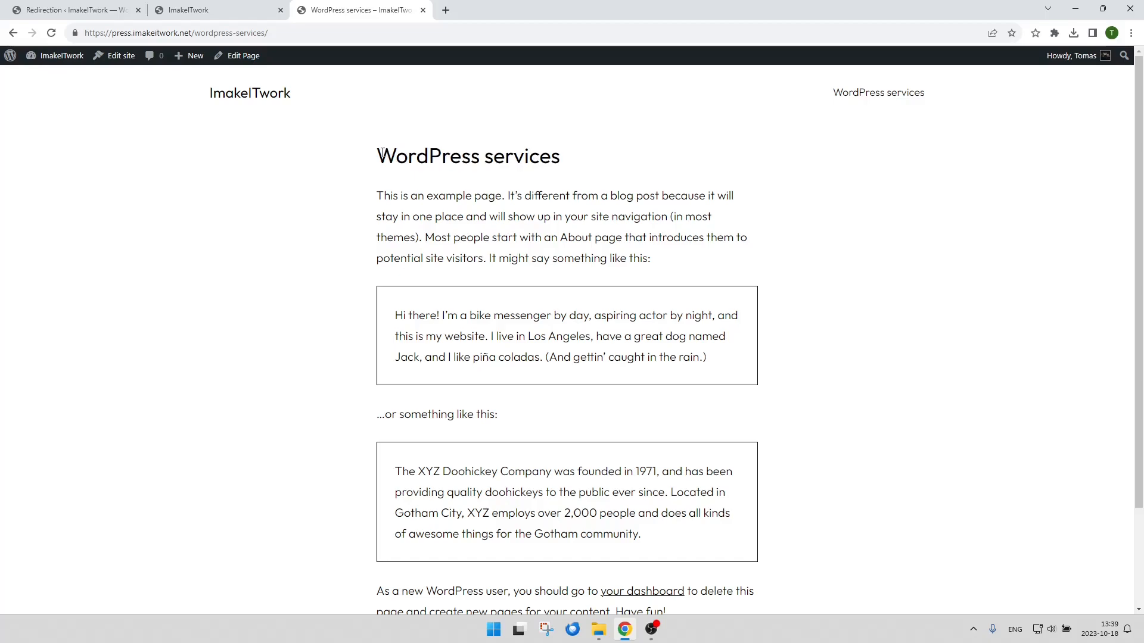
Delete the /services entry from the Redirection plugin's 404 error log
{"action": "left_click", "coordinate": [116, 6]}
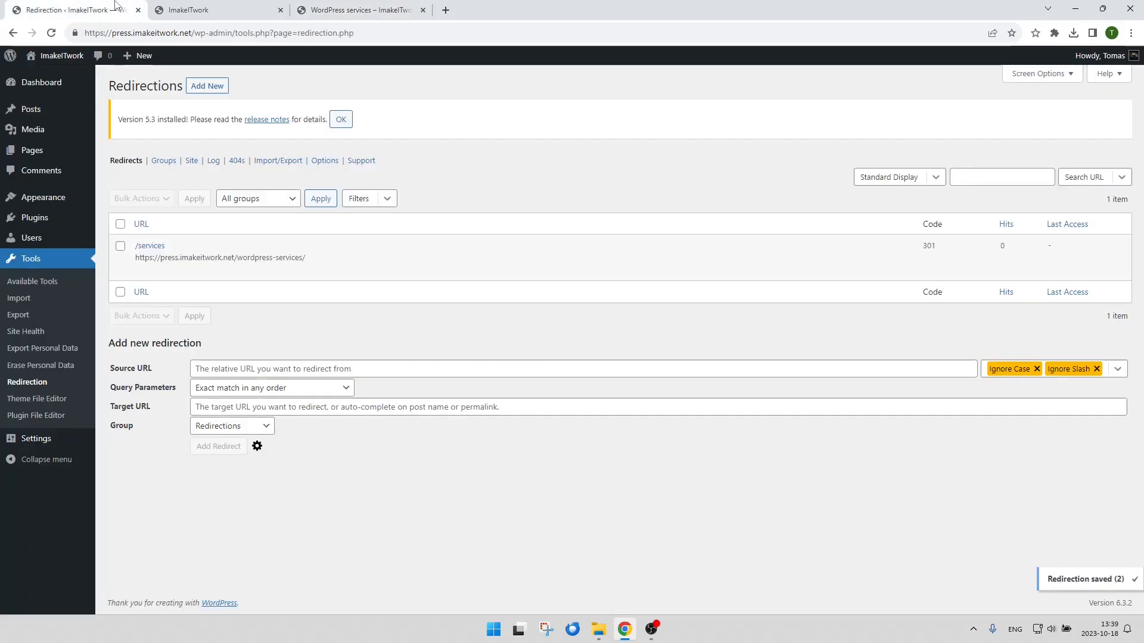
{"action": "left_click", "coordinate": [236, 162]}
{"action": "mouse_move", "coordinate": [250, 245]}
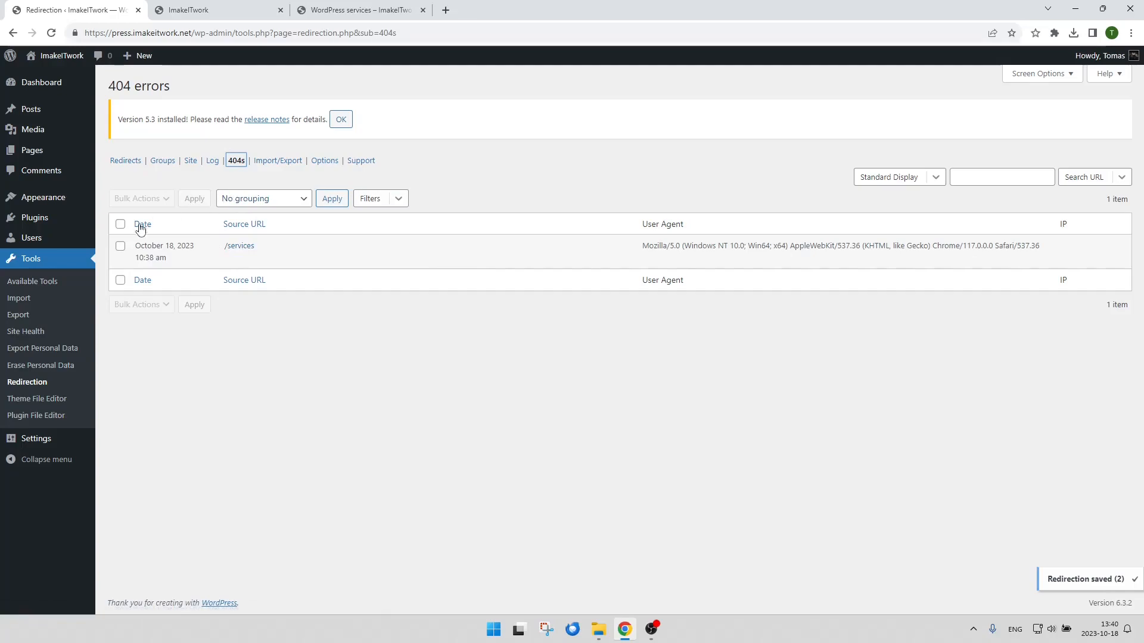
{"action": "left_click", "coordinate": [119, 246]}
{"action": "left_click", "coordinate": [141, 198]}
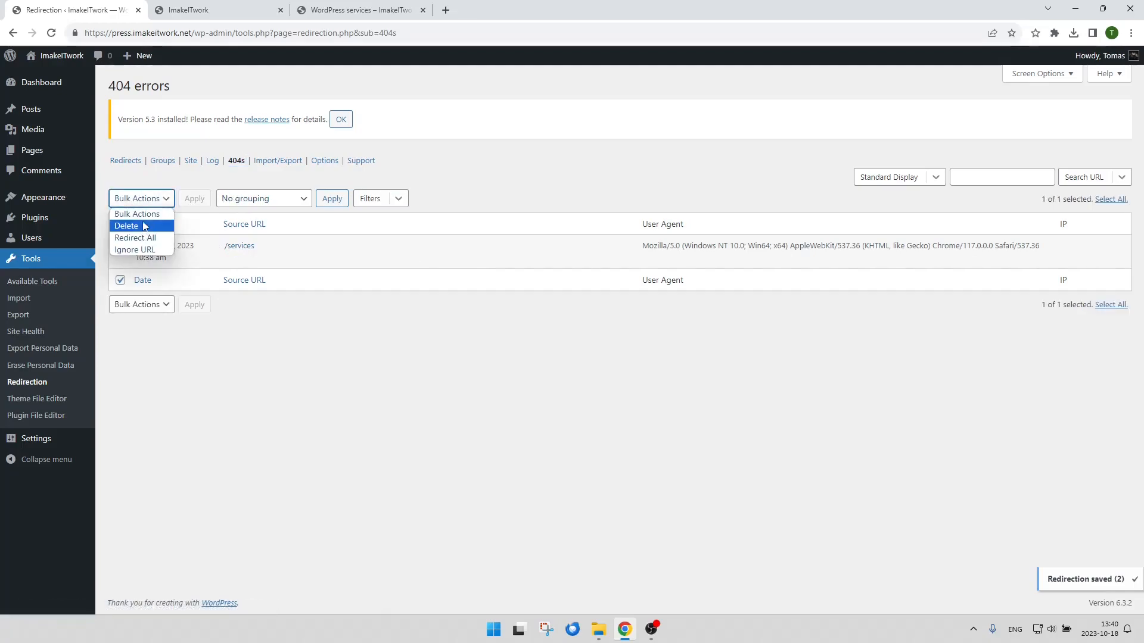
{"action": "left_click", "coordinate": [147, 226]}
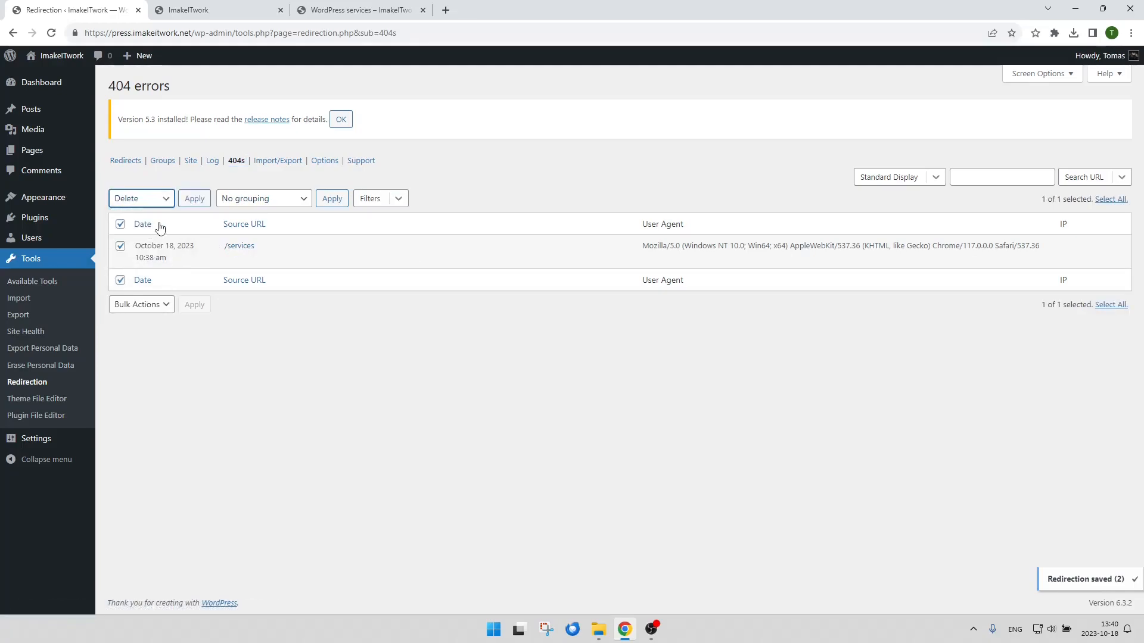
{"action": "left_click", "coordinate": [192, 199]}
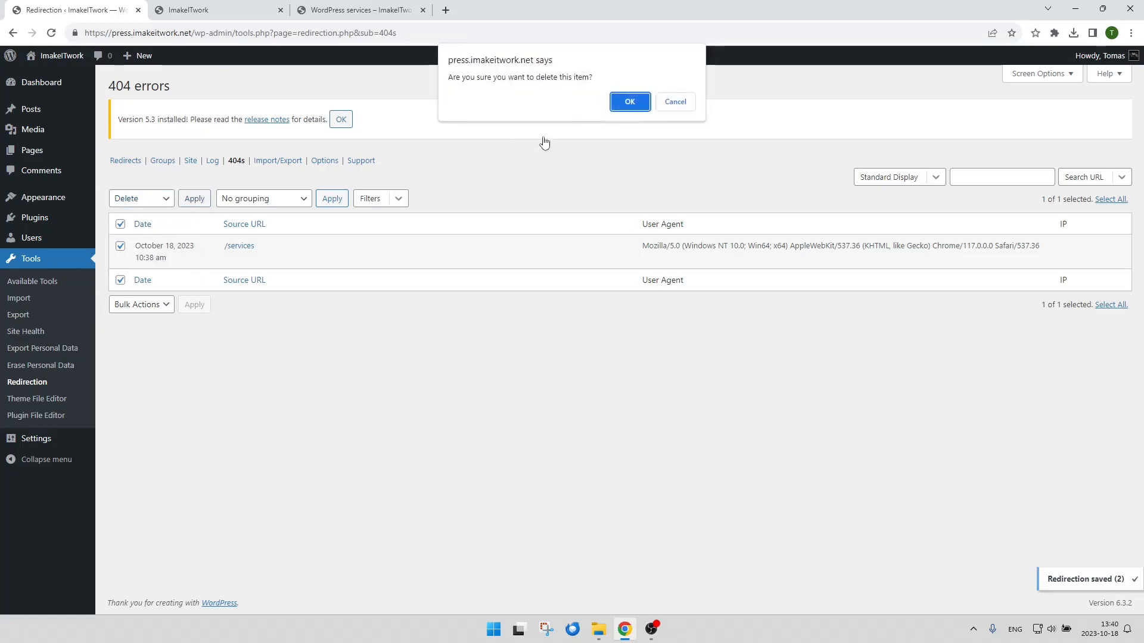
{"action": "left_click", "coordinate": [615, 100]}
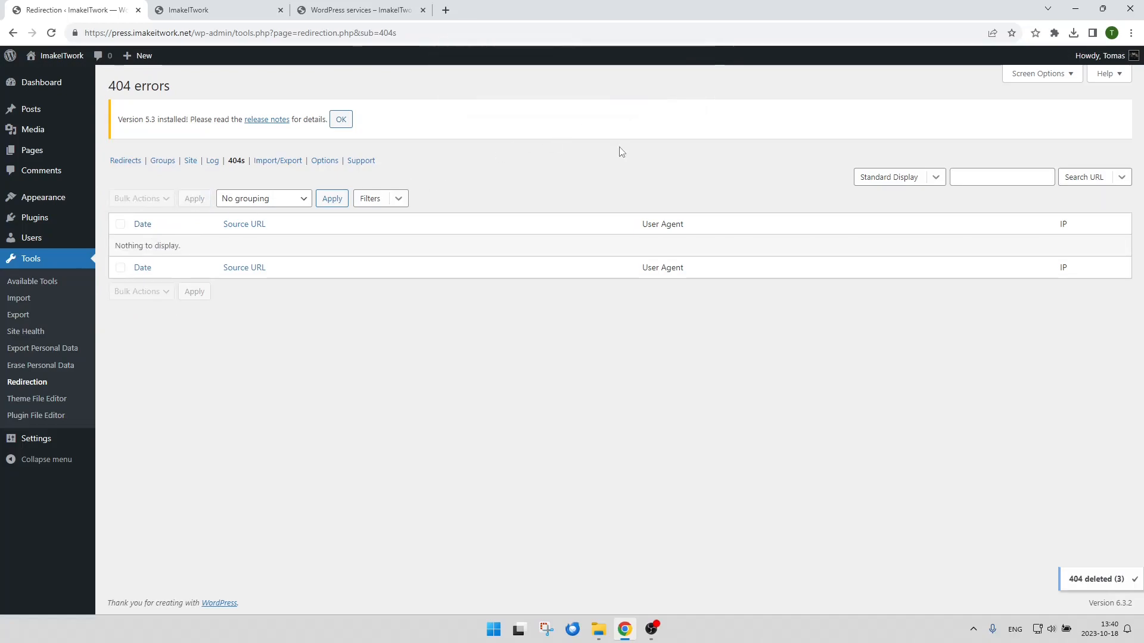
Examine the hit count, source URL and target URL of the /services redirect in the redirects list
{"action": "left_click", "coordinate": [131, 166]}
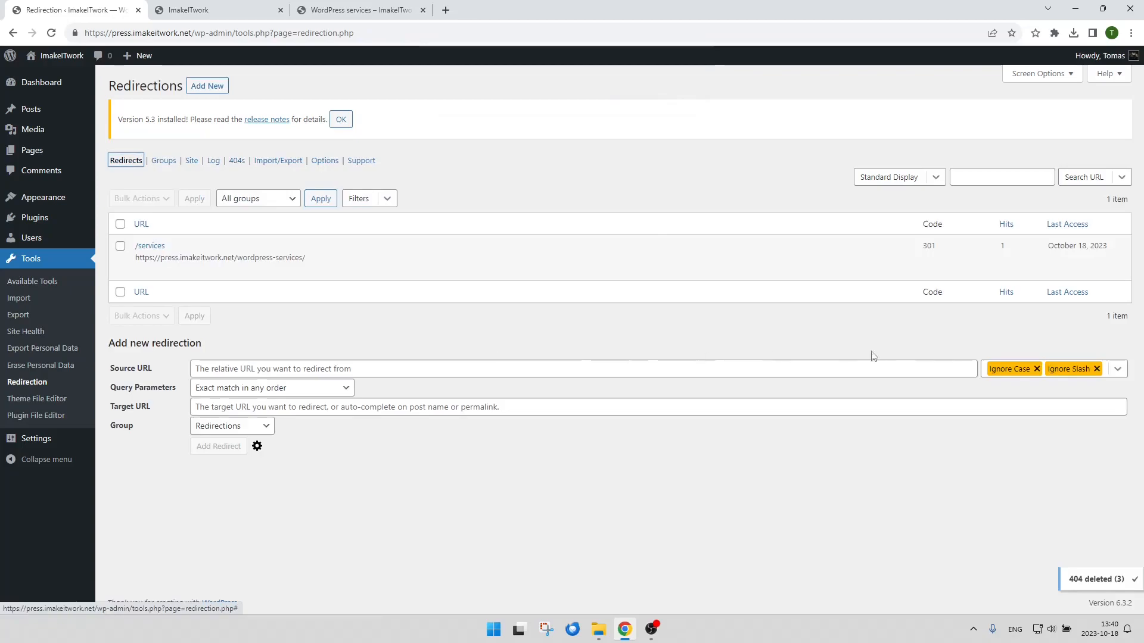
{"action": "left_click", "coordinate": [1003, 248]}
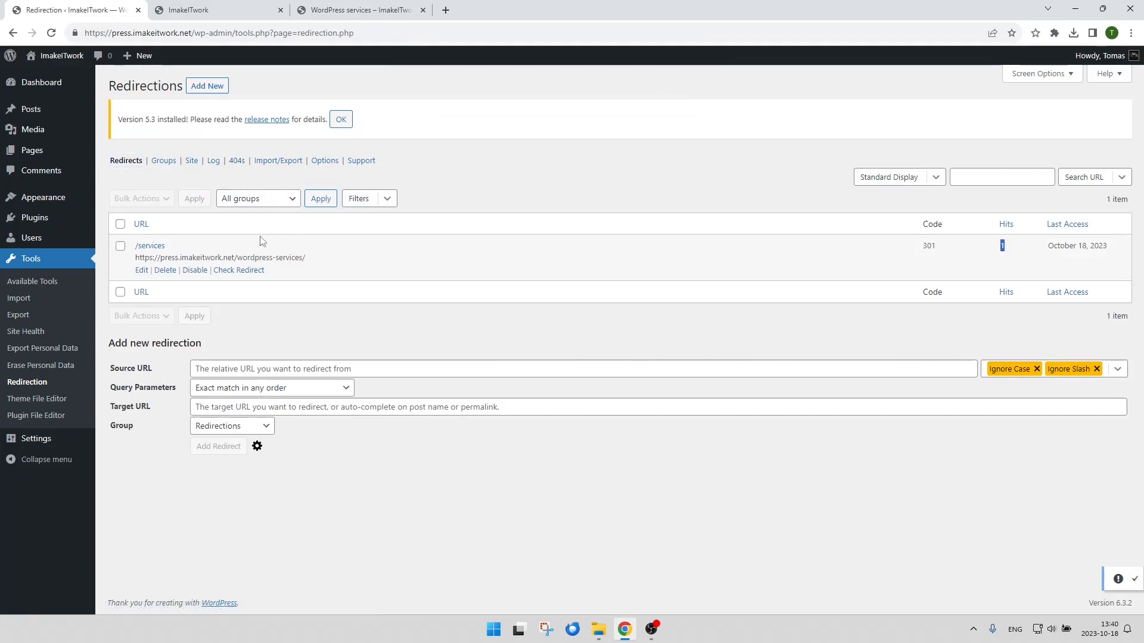
{"action": "left_click_drag", "start_coordinate": [166, 246], "coordinate": [134, 246]}
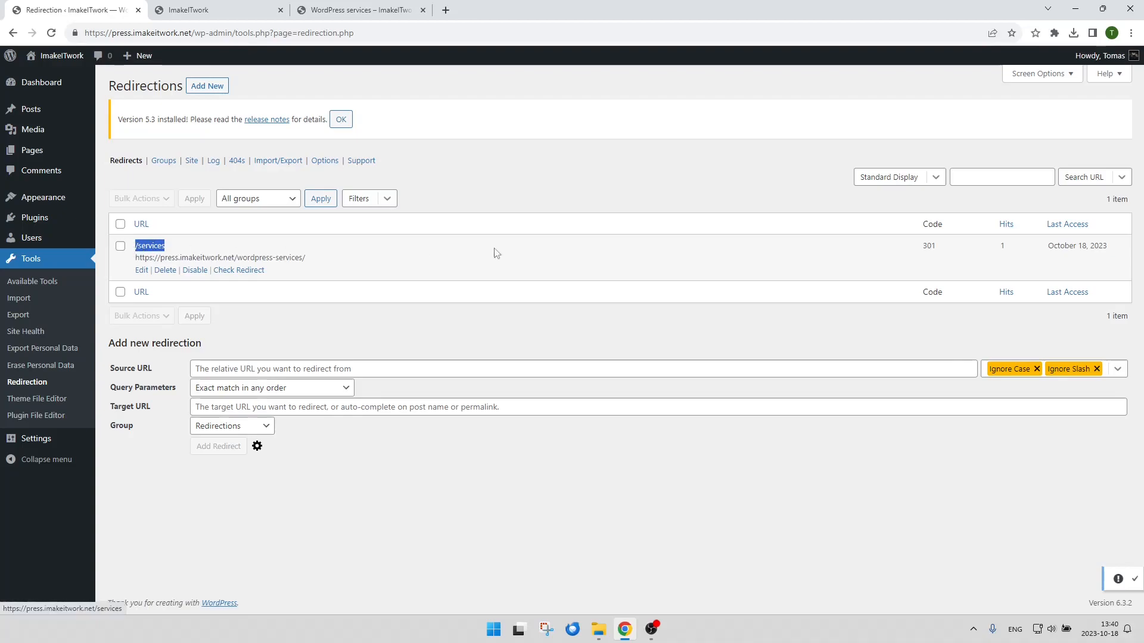
{"action": "left_click", "coordinate": [1007, 248]}
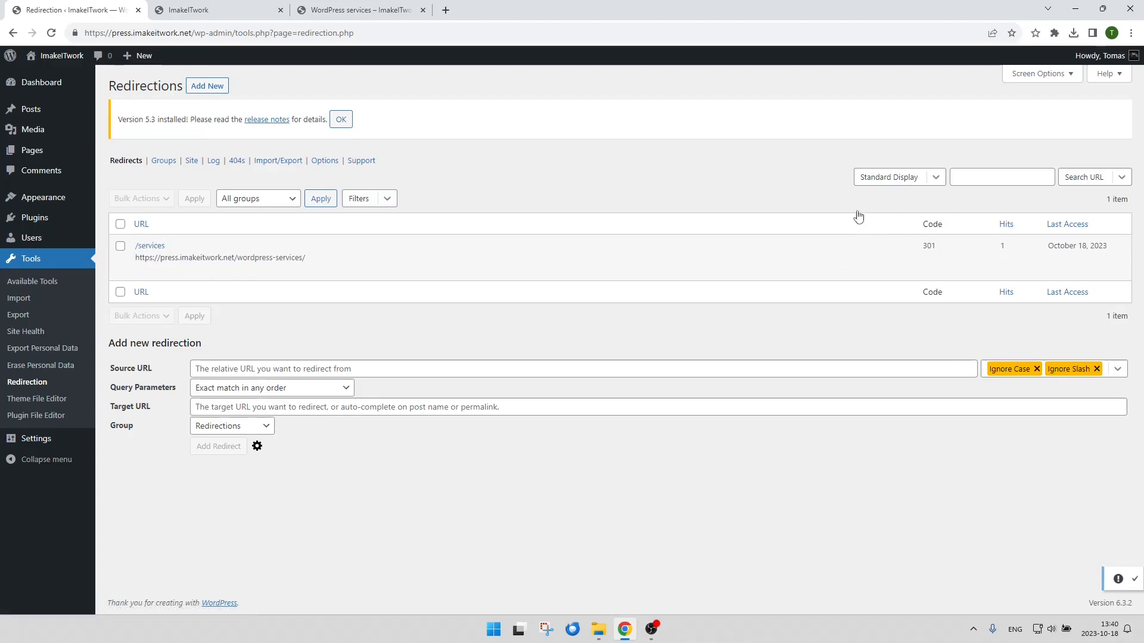
{"action": "mouse_move", "coordinate": [146, 256]}
{"action": "left_click_drag", "start_coordinate": [135, 258], "coordinate": [330, 266]}
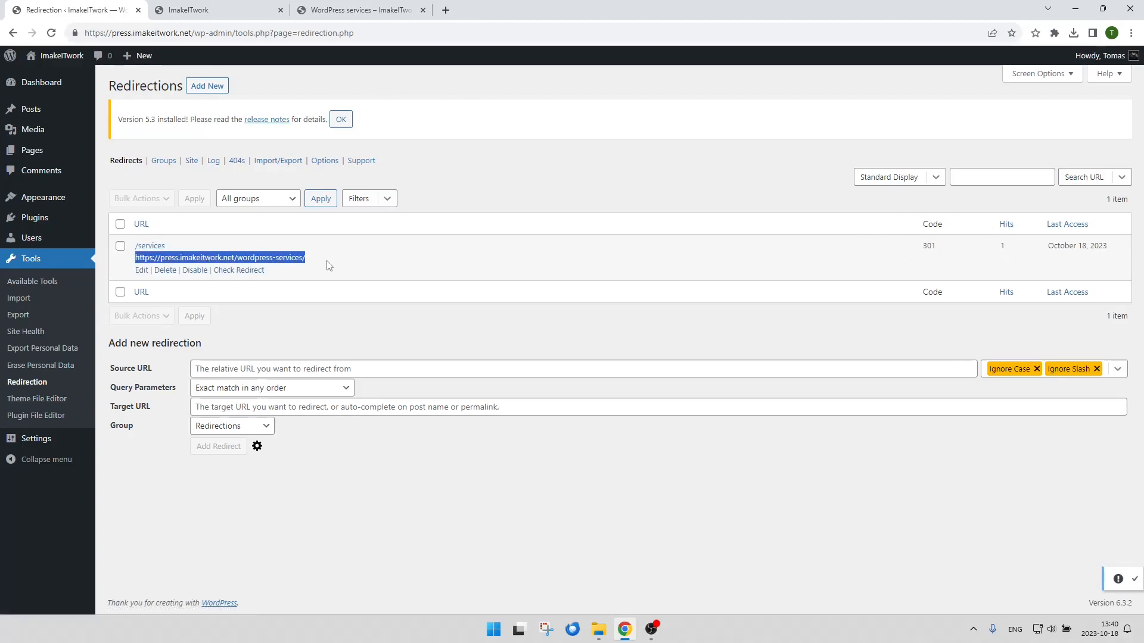
{"action": "left_click", "coordinate": [470, 185]}
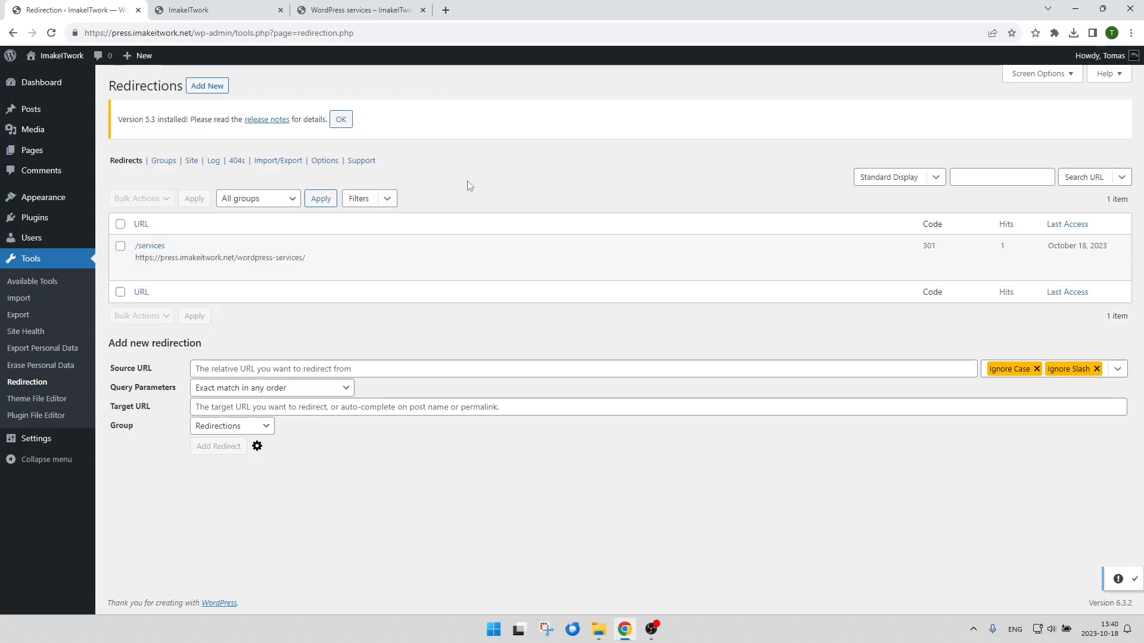
{"action": "left_click", "coordinate": [226, 5]}
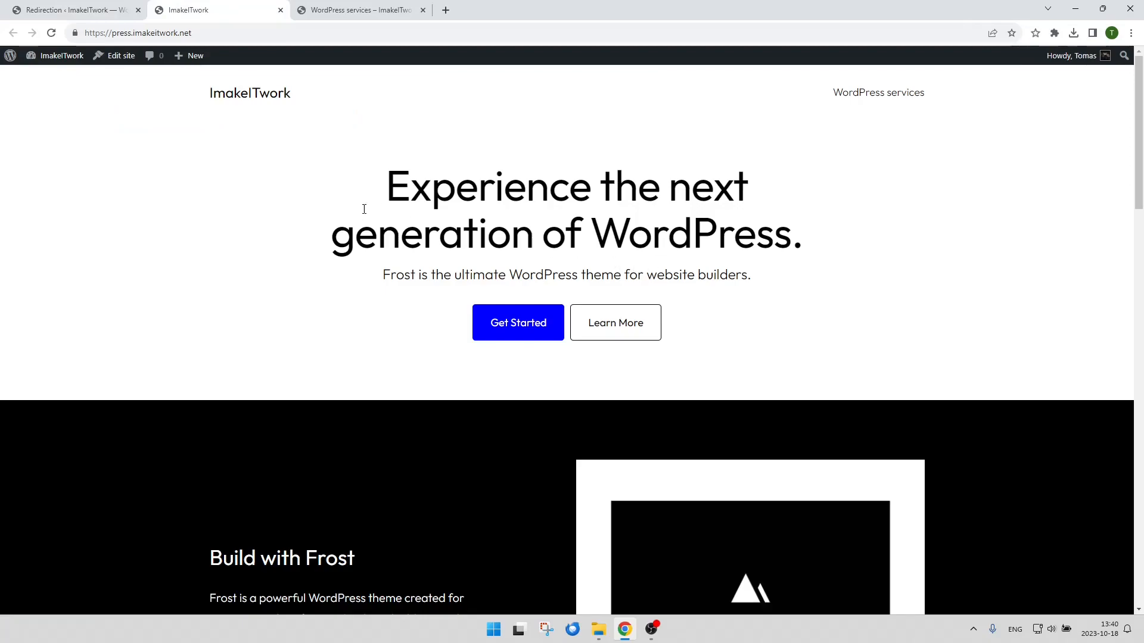